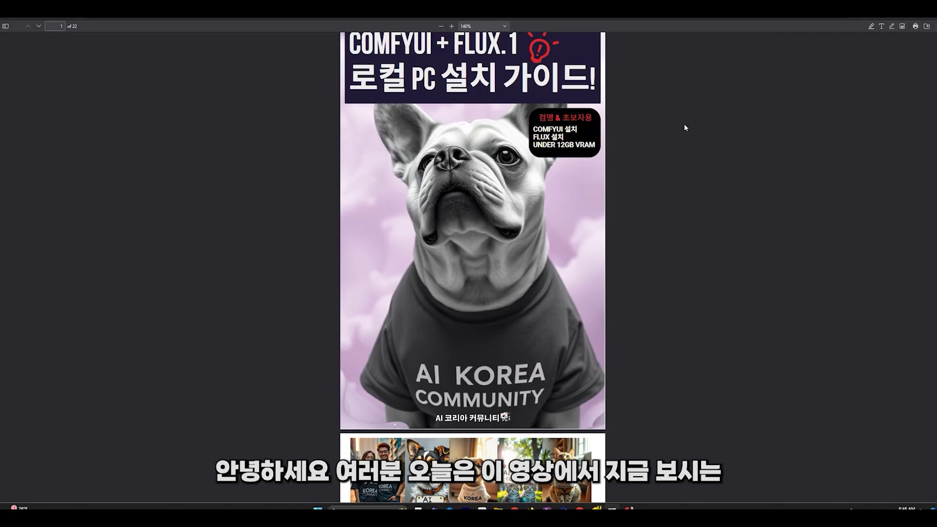
# - Look through the opening pages of the ComfyUI + FLUX.1 guide, from the cover to the basic ComfyUI installation pages
pyautogui.scroll(2, 683, 186)
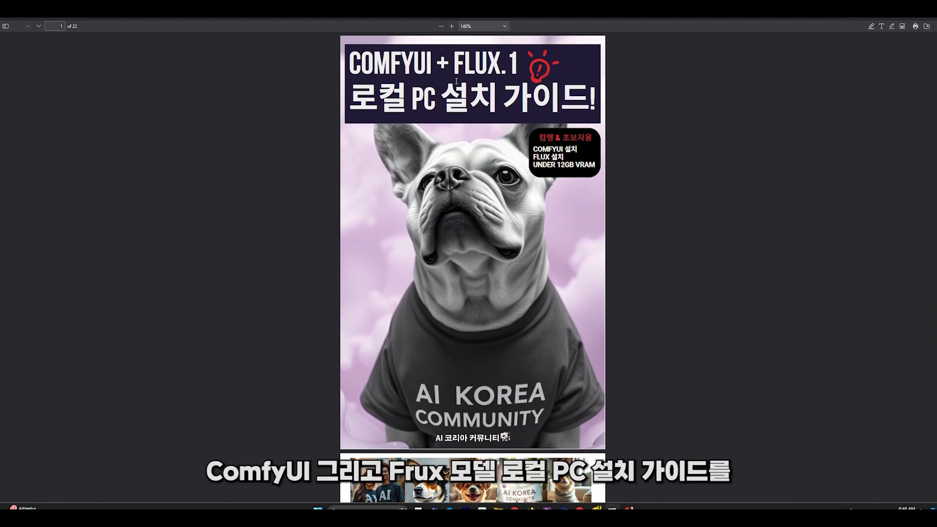
pyautogui.scroll(-3, 617, 253)
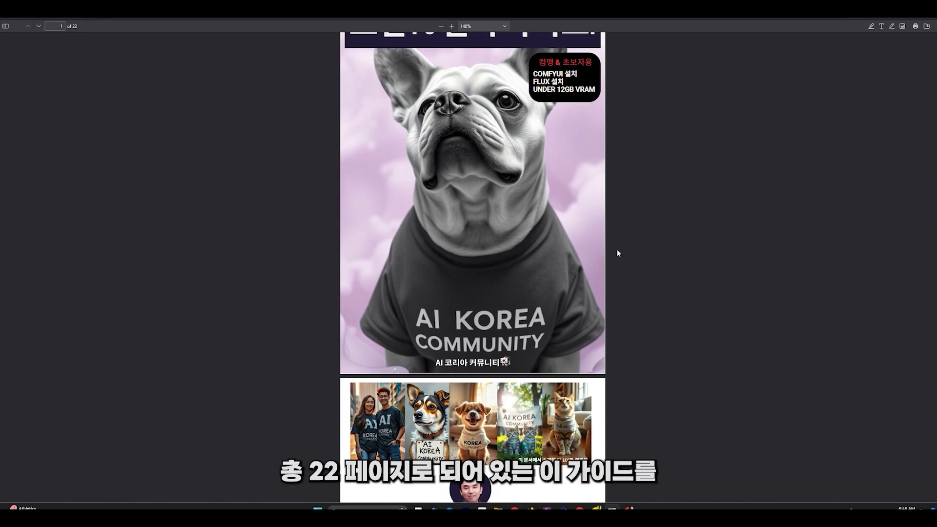
pyautogui.scroll(-8, 767, 317)
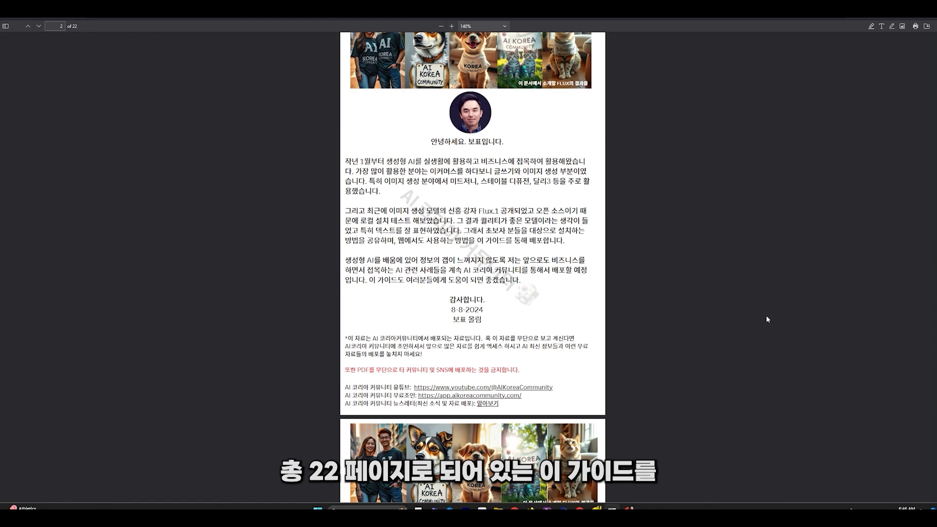
pyautogui.scroll(10, 767, 317)
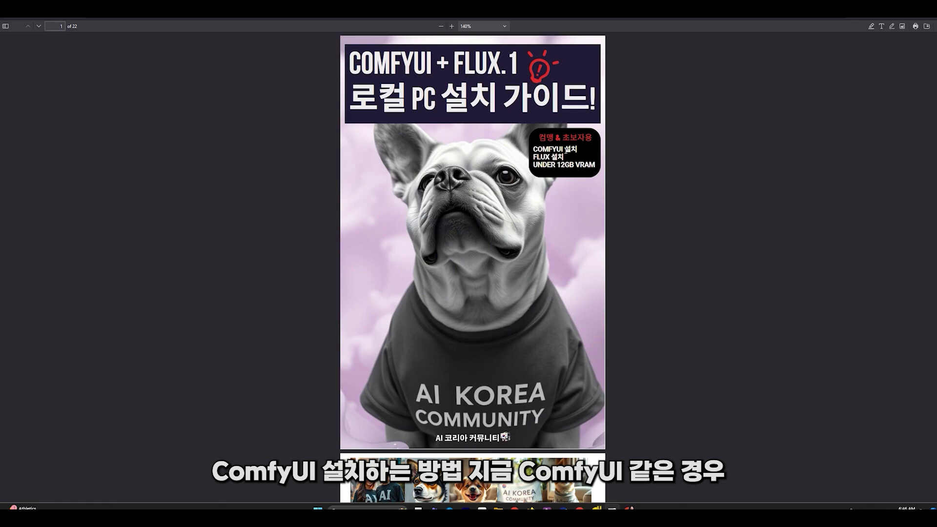
pyautogui.scroll(-15, 662, 290)
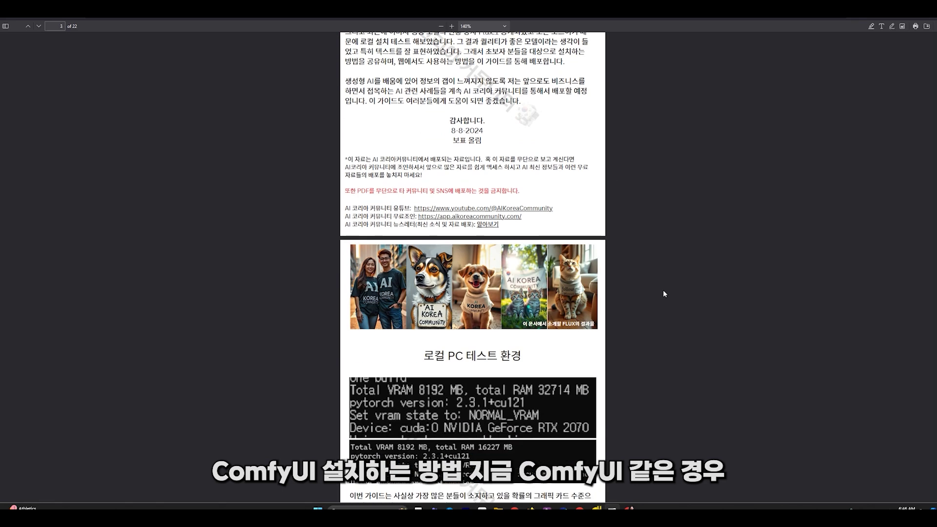
pyautogui.scroll(-7, 663, 292)
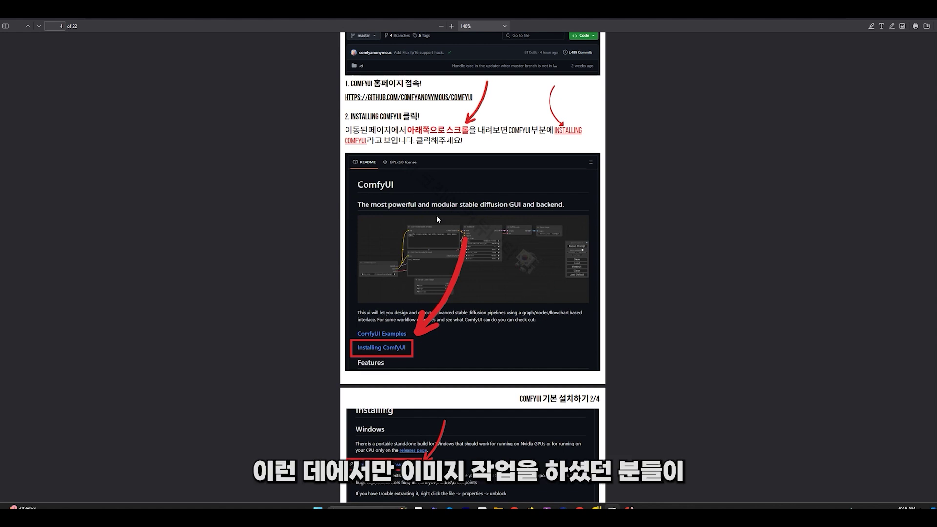
pyautogui.scroll(-5, 511, 315)
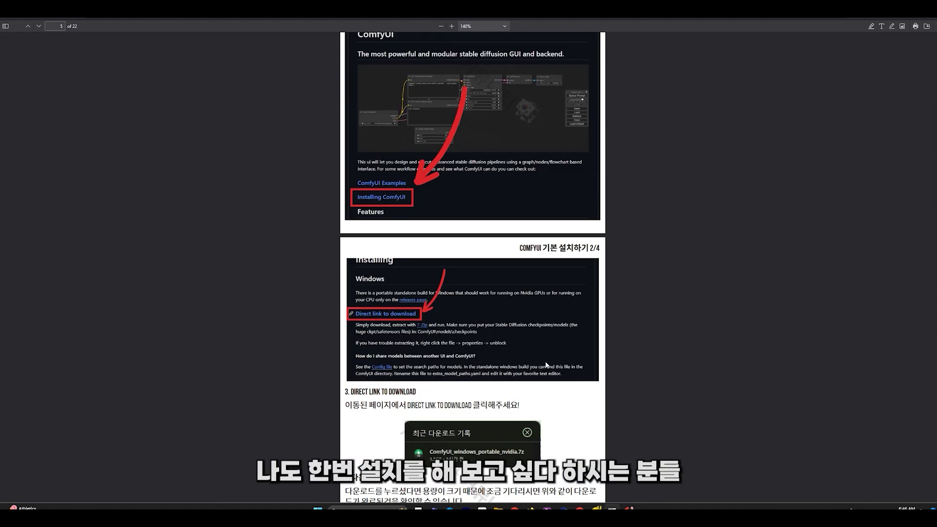
pyautogui.scroll(20, 443, 309)
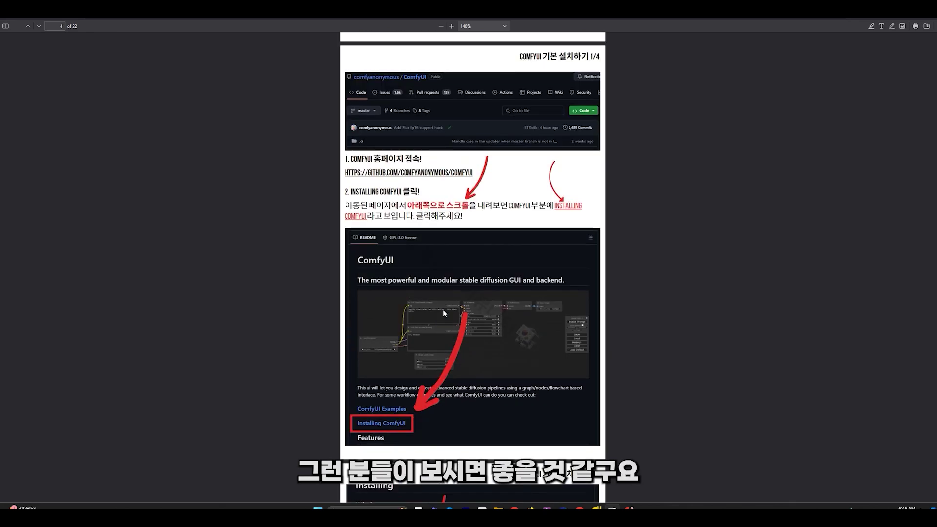
pyautogui.scroll(15, 444, 314)
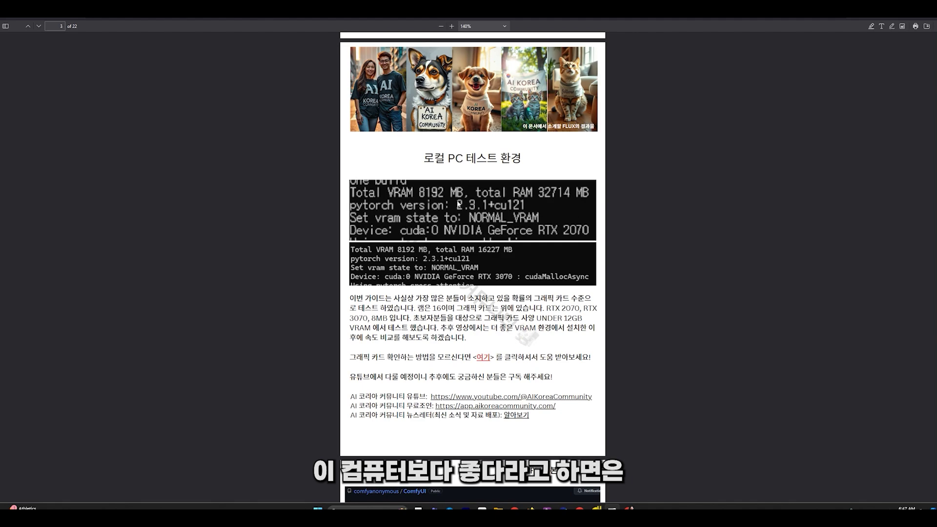
pyautogui.scroll(15, 631, 400)
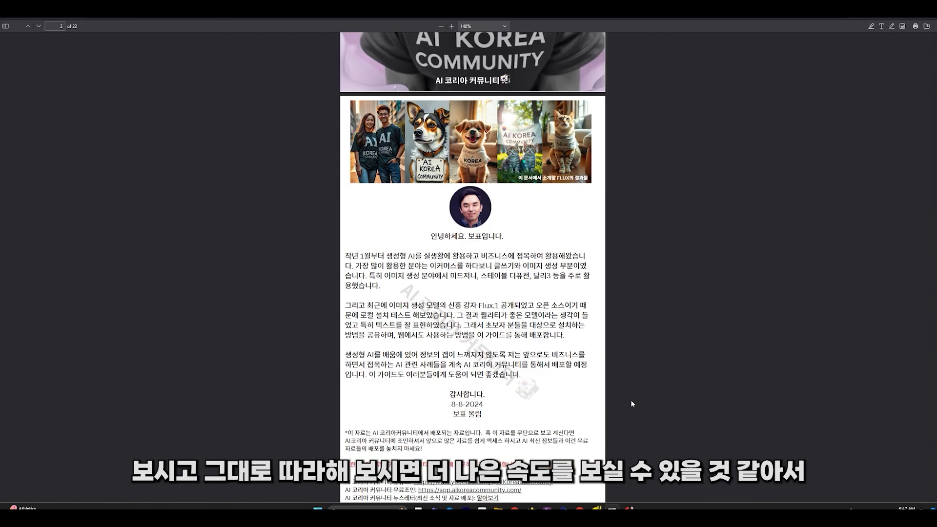
pyautogui.scroll(5, 630, 403)
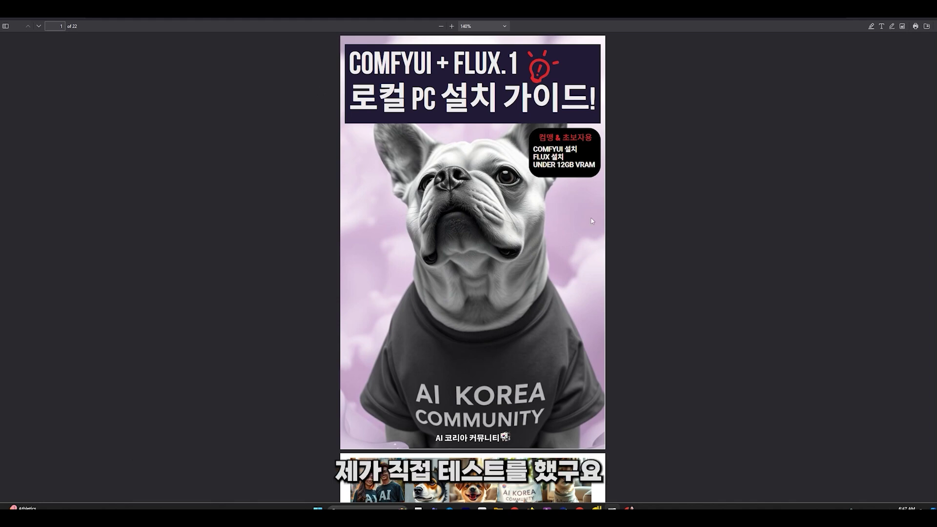
pyautogui.scroll(-5, 541, 178)
pyautogui.scroll(5, 564, 214)
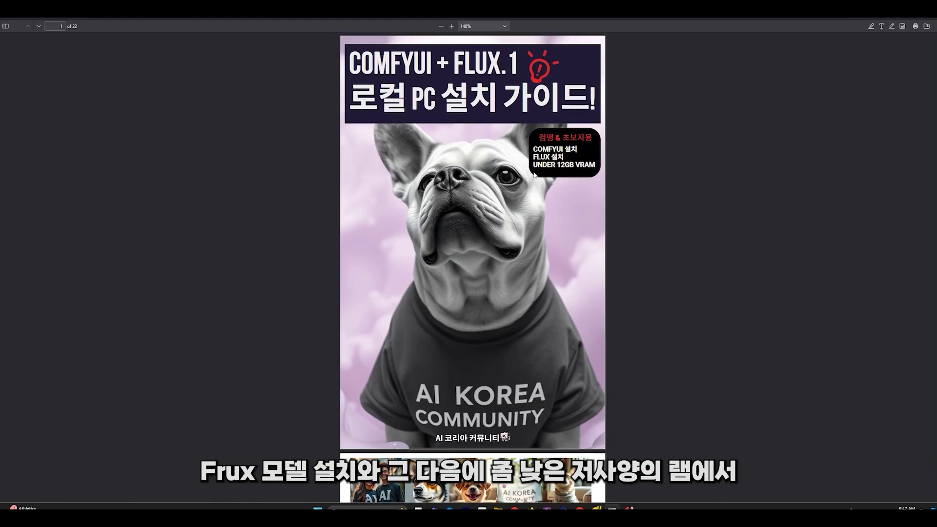
# - Skim the guide from its cover through the ComfyUI, FLUX.1 and low-VRAM sections to the non-local FLUX options
pyautogui.scroll(-15, 708, 257)
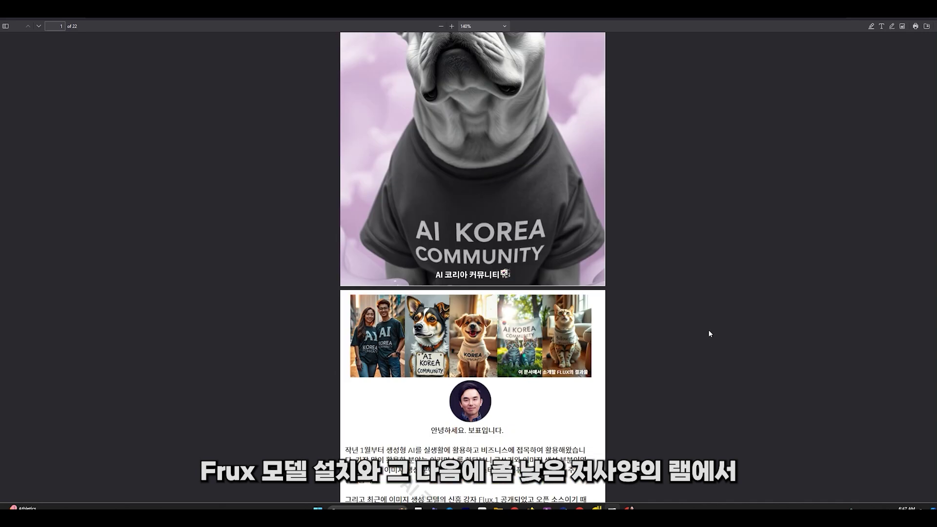
pyautogui.scroll(-20, 677, 313)
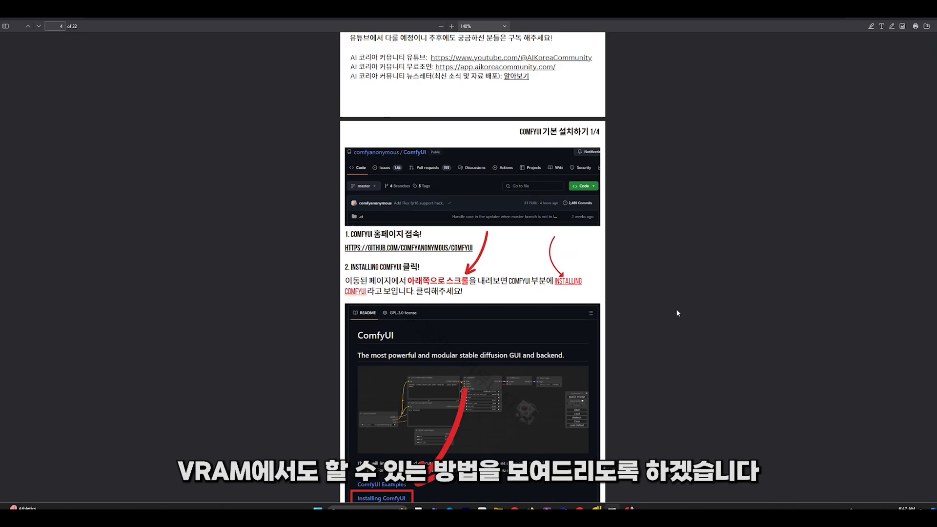
pyautogui.scroll(-10, 673, 300)
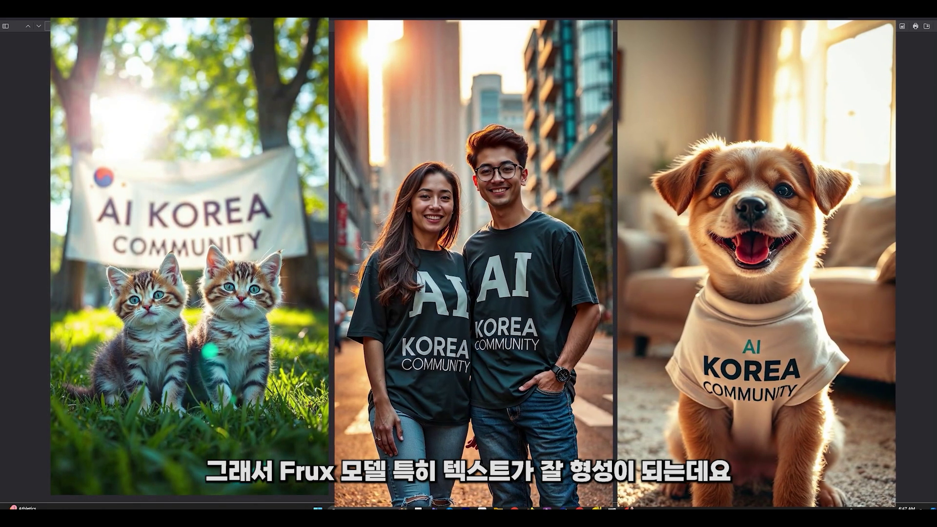
pyautogui.scroll(-15, 609, 316)
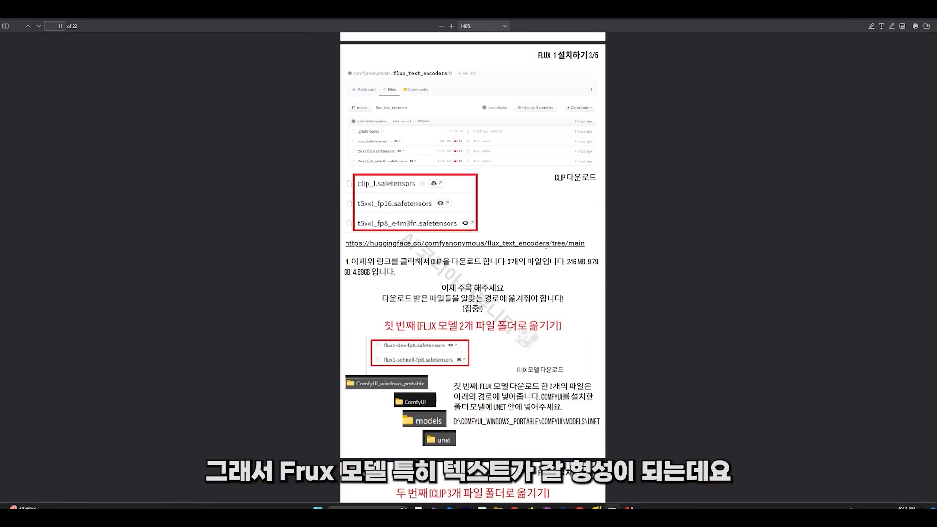
pyautogui.scroll(-20, 609, 317)
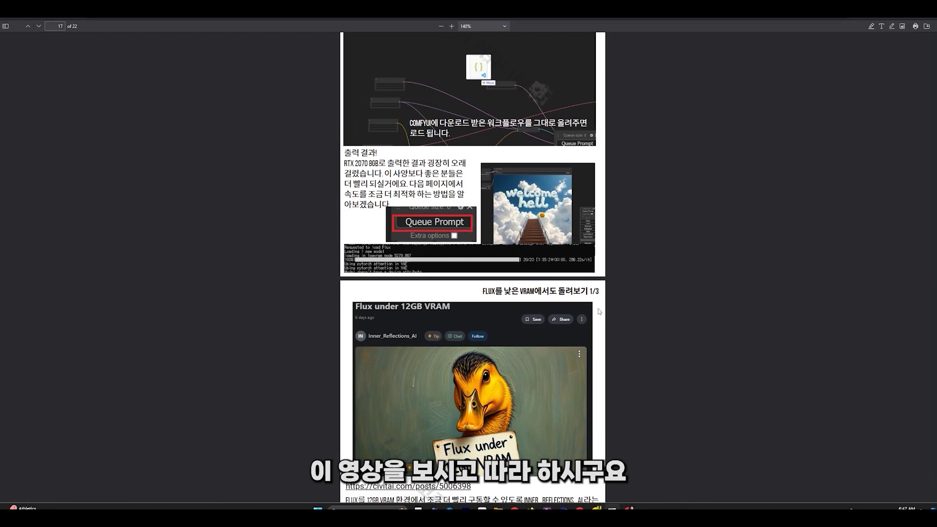
pyautogui.scroll(-20, 590, 292)
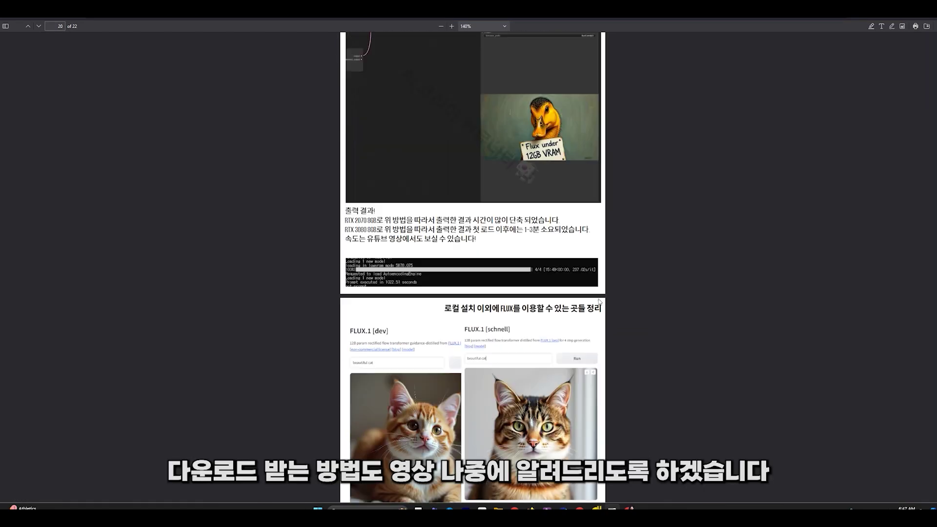
# - Go to the Installing ComfyUI section of the ComfyUI GitHub README and locate the Windows direct download link
pyautogui.scroll(-3, 589, 291)
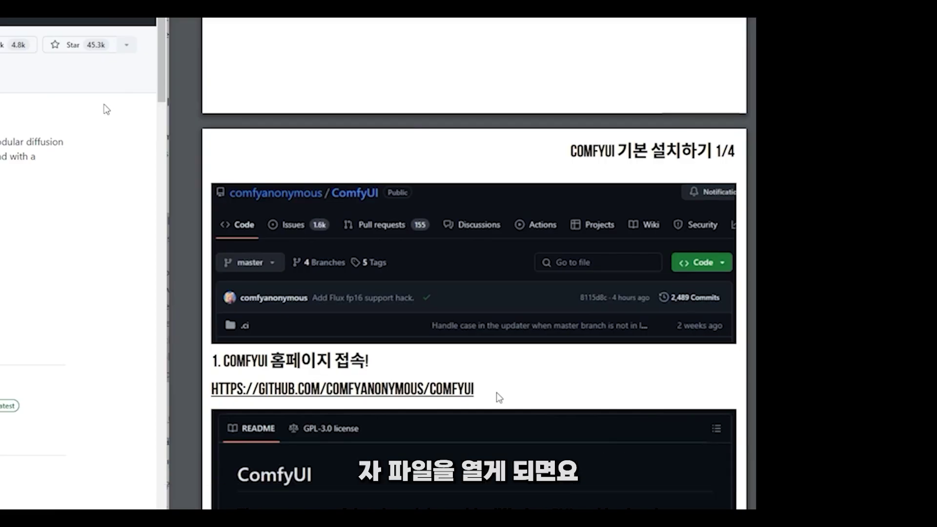
pyautogui.scroll(-3, 775, 271)
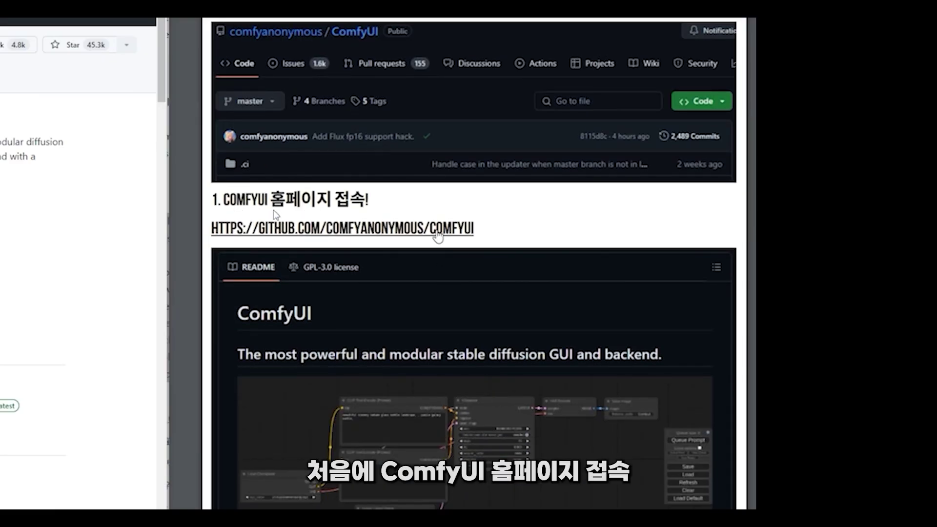
pyautogui.scroll(-3, 412, 233)
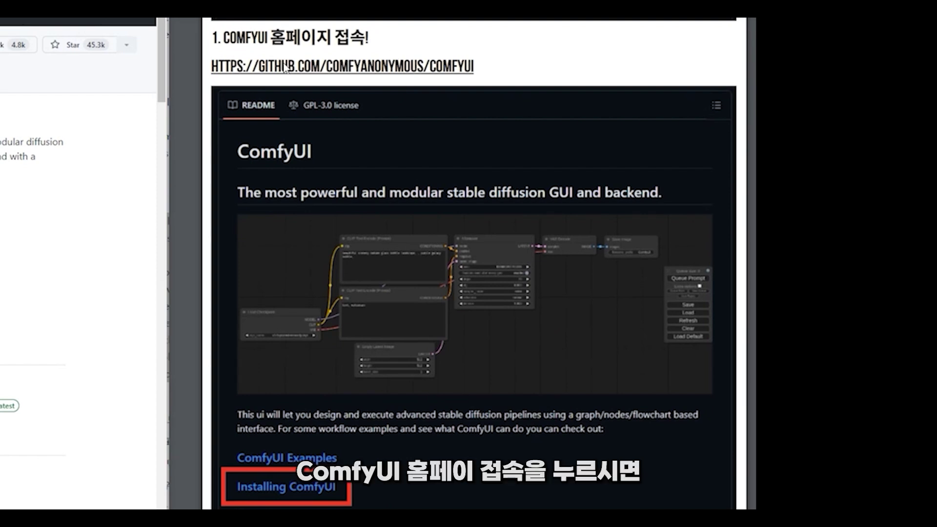
pyautogui.scroll(-5, 83, 263)
pyautogui.scroll(-5, 83, 263)
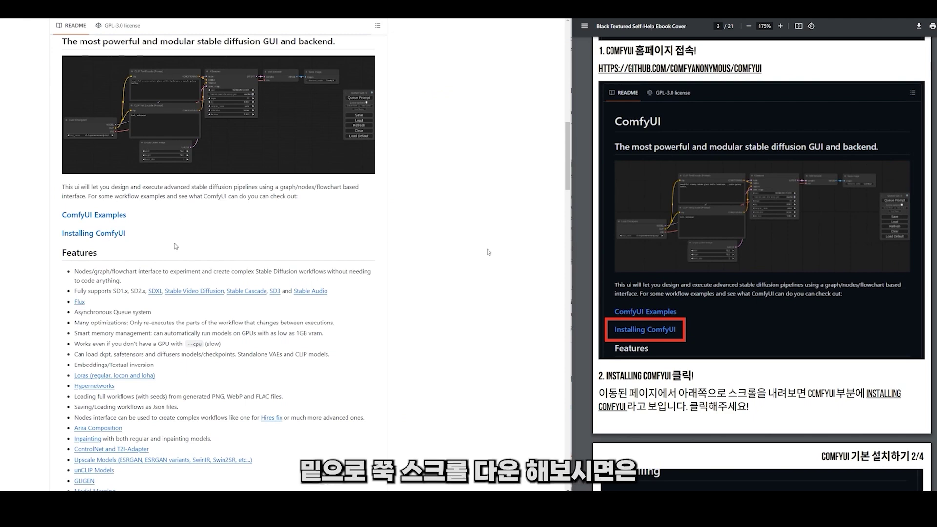
pyautogui.click(94, 233)
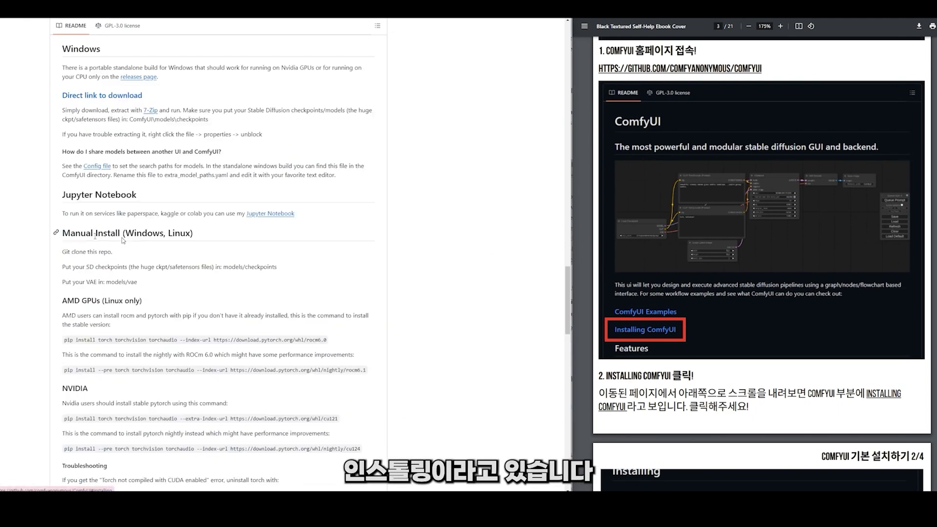
pyautogui.scroll(-2, 467, 387)
pyautogui.scroll(-5, 642, 333)
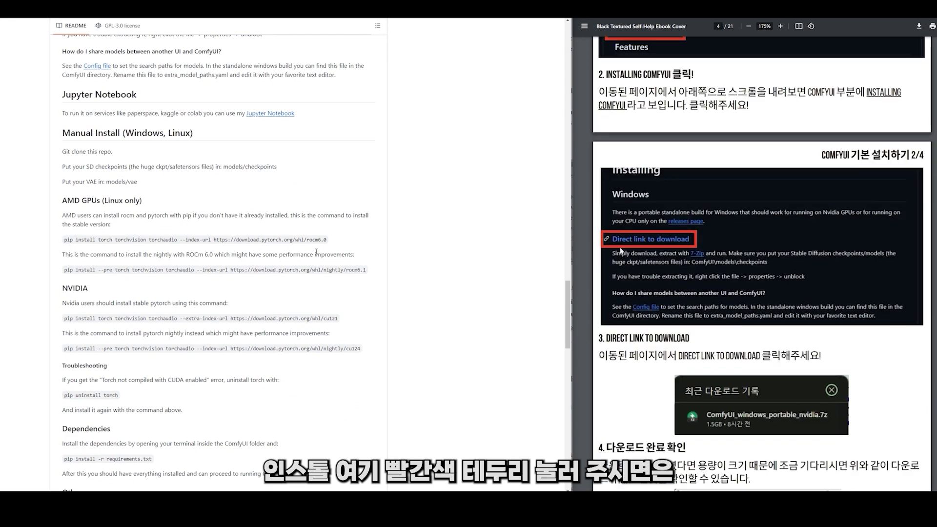
pyautogui.scroll(2, 292, 247)
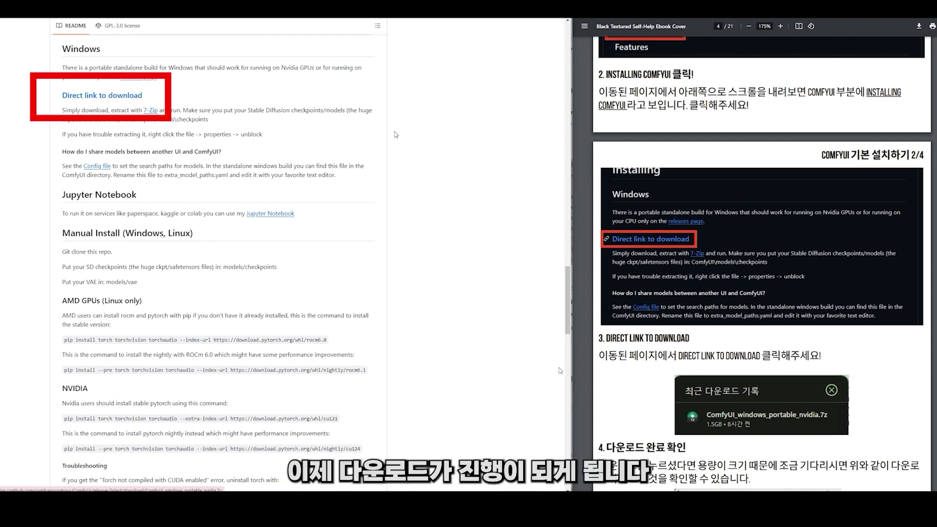
# - Run run_nvidia_gpu from the ComfyUI_windows_portable folder and expand the additional information in the Windows SmartScreen prompt
pyautogui.scroll(-2, 899, 320)
pyautogui.scroll(-4, 899, 320)
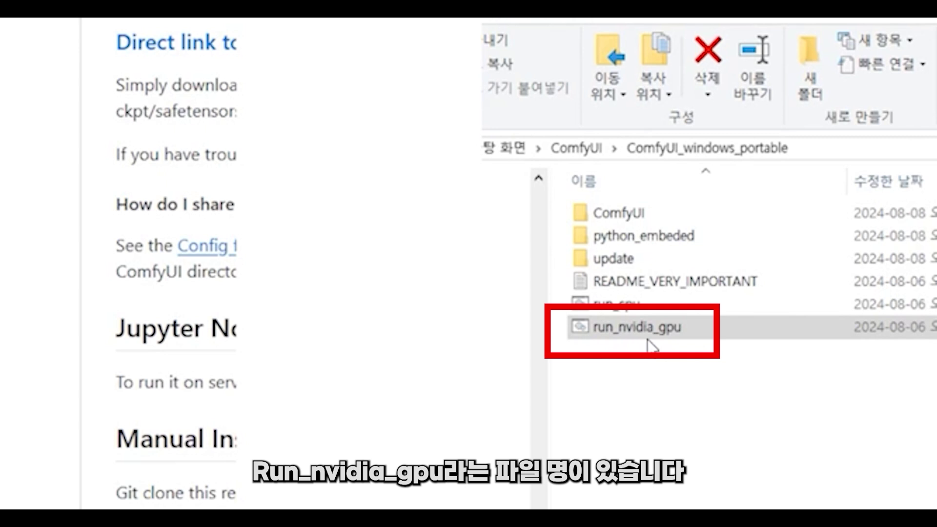
pyautogui.doubleClick(611, 328)
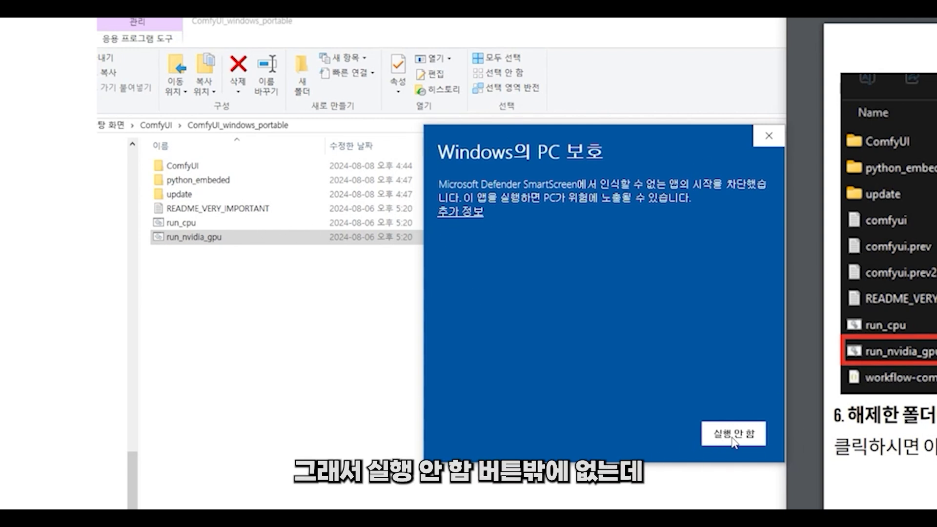
pyautogui.click(460, 211)
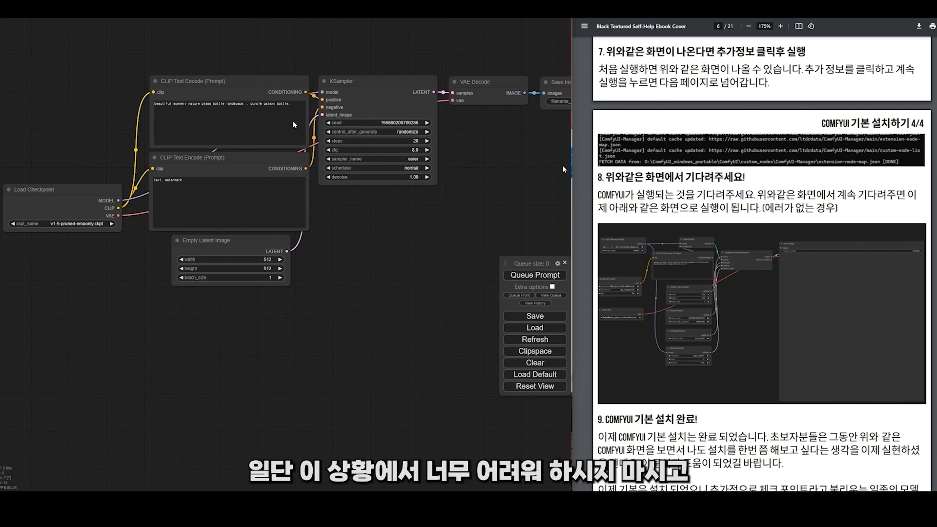
# - Follow the guide to its checkpoint section and open the majicMIX realistic model page on Civitai
pyautogui.scroll(-2, 727, 277)
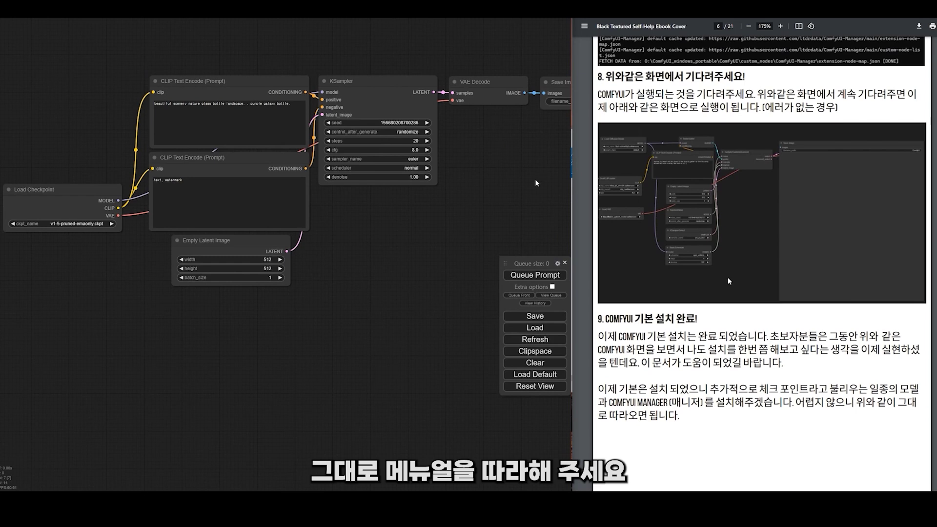
pyautogui.scroll(-2, 721, 271)
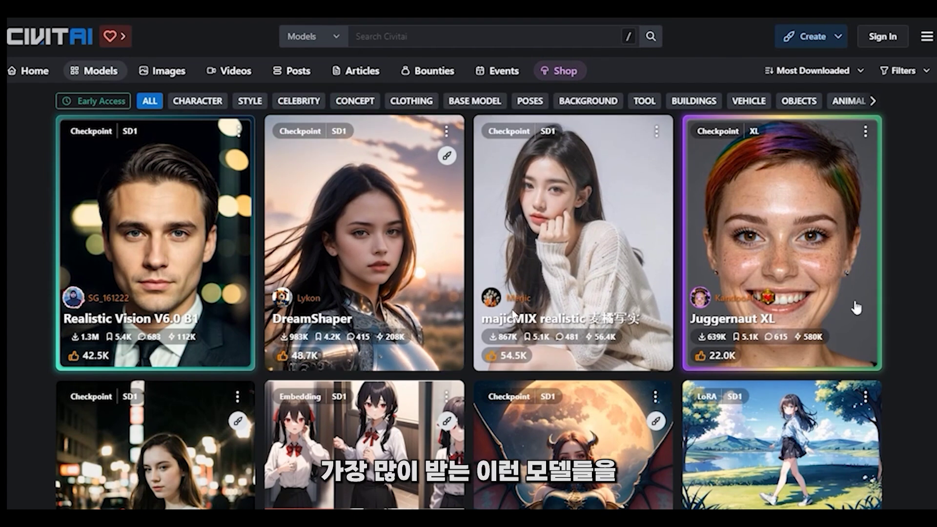
pyautogui.click(576, 244)
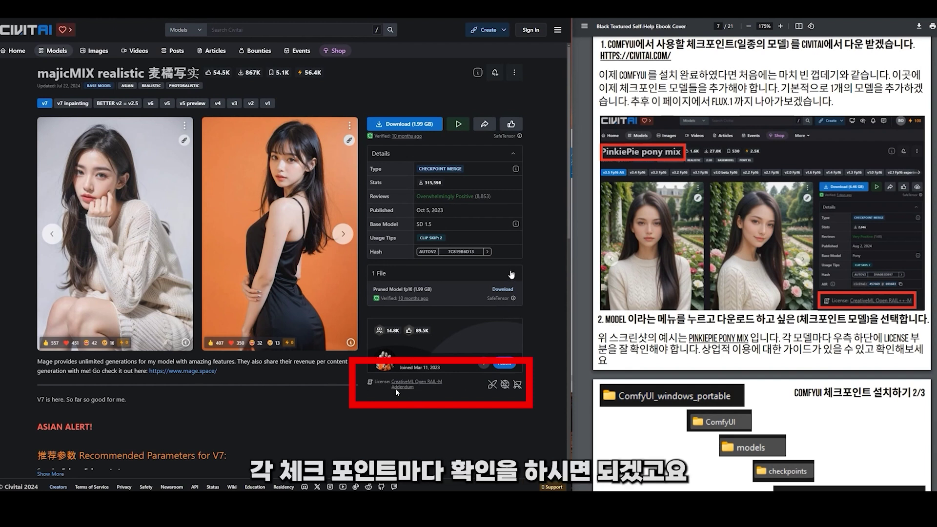
# - Read the guide's instructions on the checkpoints folder, refreshing and loading the checkpoint, and the example prompt for Queue Prompt
pyautogui.scroll(-2, 415, 161)
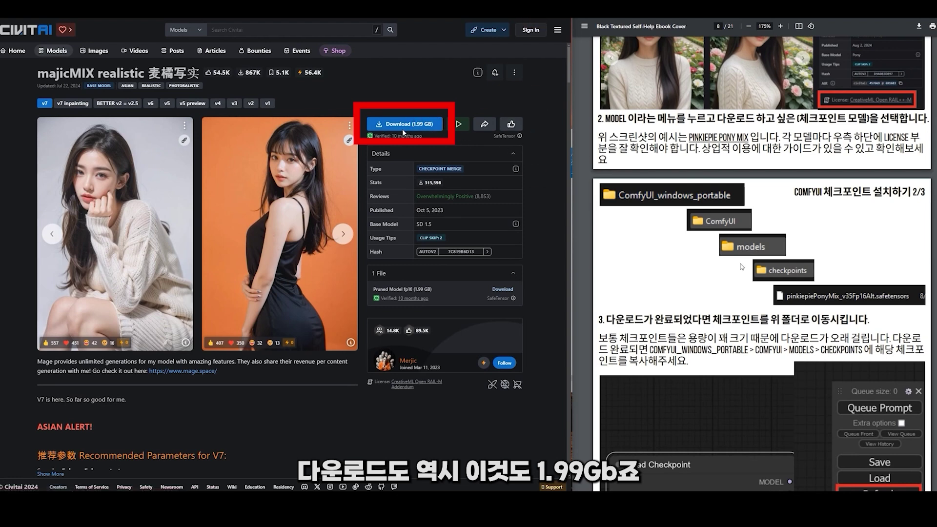
pyautogui.scroll(-2, 734, 275)
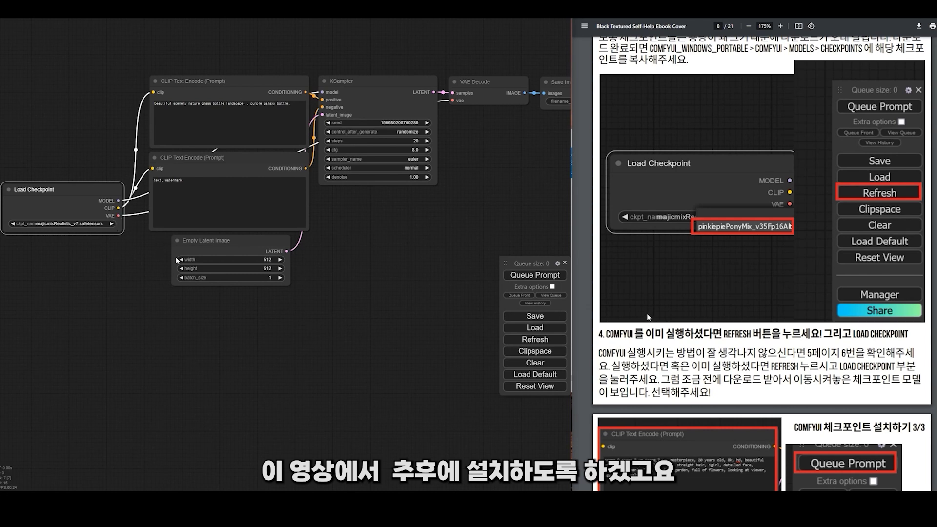
pyautogui.scroll(-2, 648, 317)
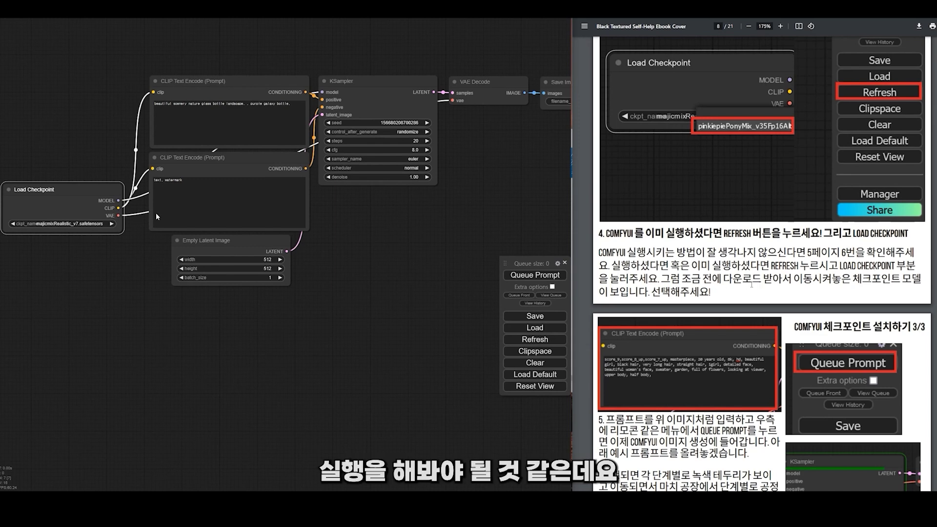
pyautogui.scroll(-4, 761, 263)
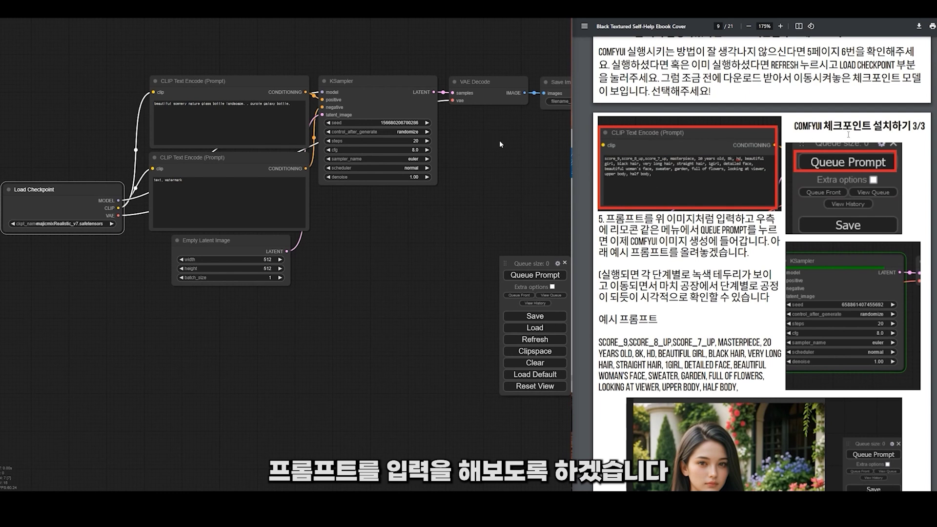
# - Copy the guide's example prompt into the upper CLIP Text Encode node, queue the prompt, and bring the Save Image node into view
pyautogui.moveTo(606, 220); pyautogui.dragTo(724, 219)
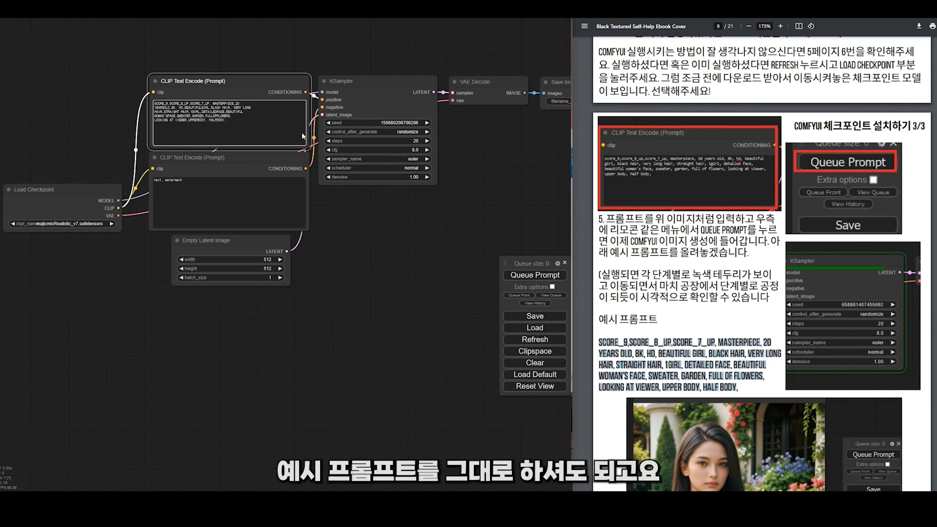
pyautogui.click(717, 317)
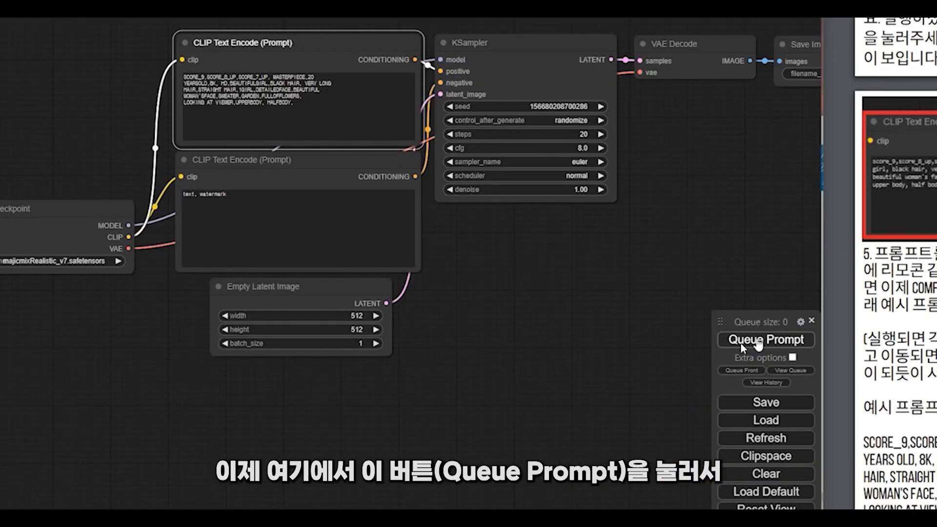
pyautogui.click(529, 277)
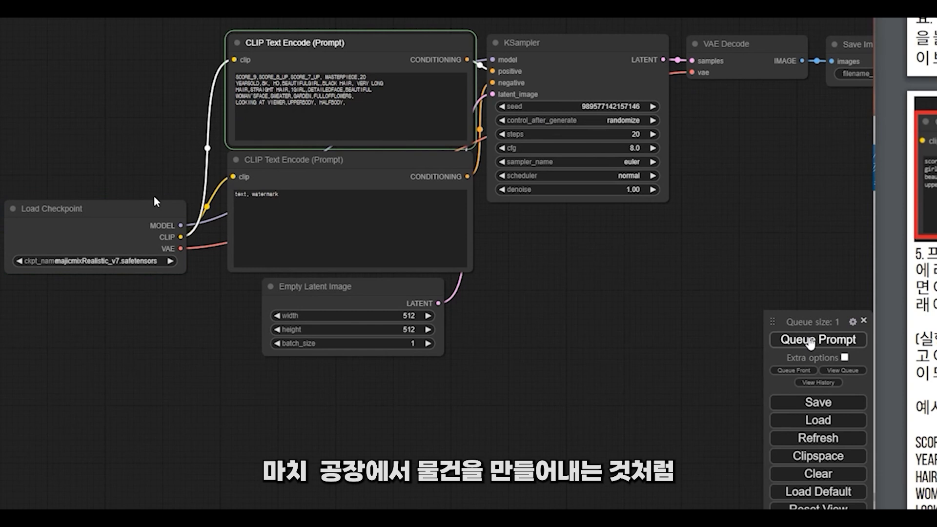
pyautogui.click(652, 263)
pyautogui.moveTo(873, 215); pyautogui.dragTo(936, 214)
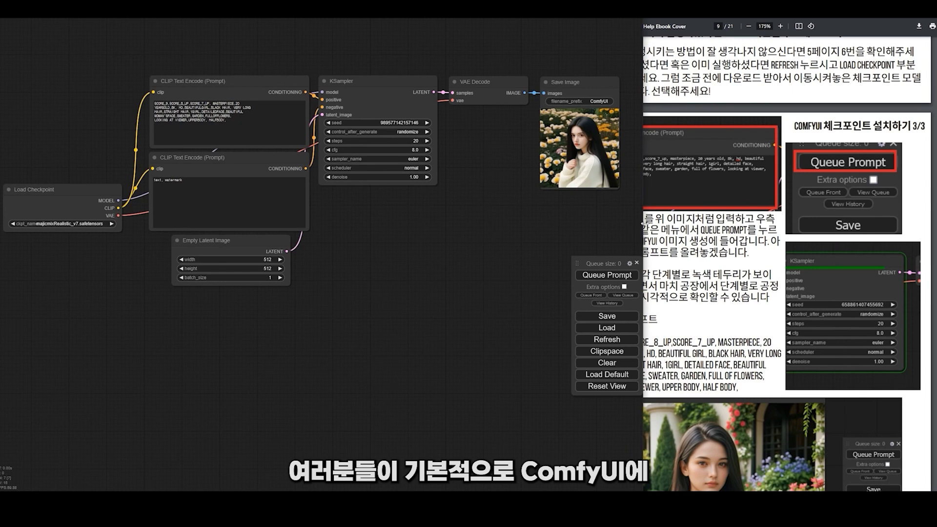
pyautogui.moveTo(643, 223); pyautogui.dragTo(631, 224)
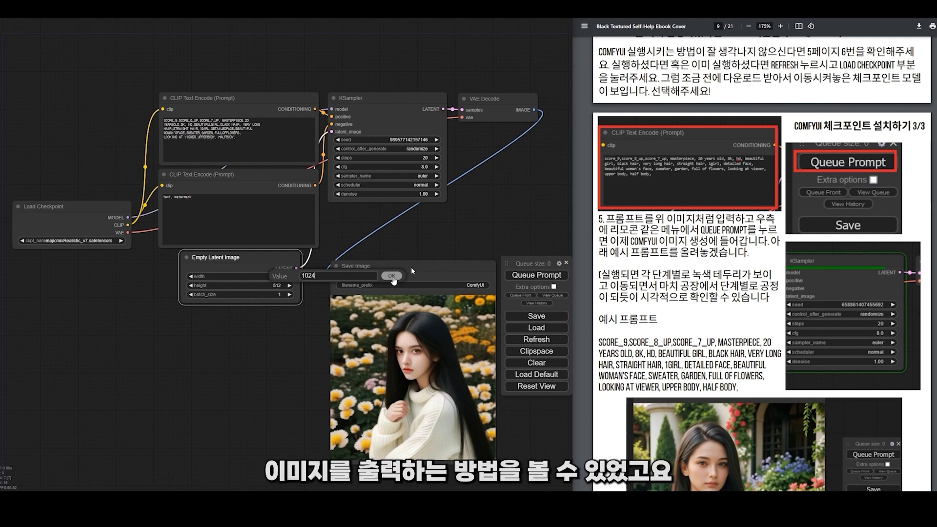
# - Set the Empty Latent Image node's width and height to 1024 each
pyautogui.press('Return')
pyautogui.click(269, 285)
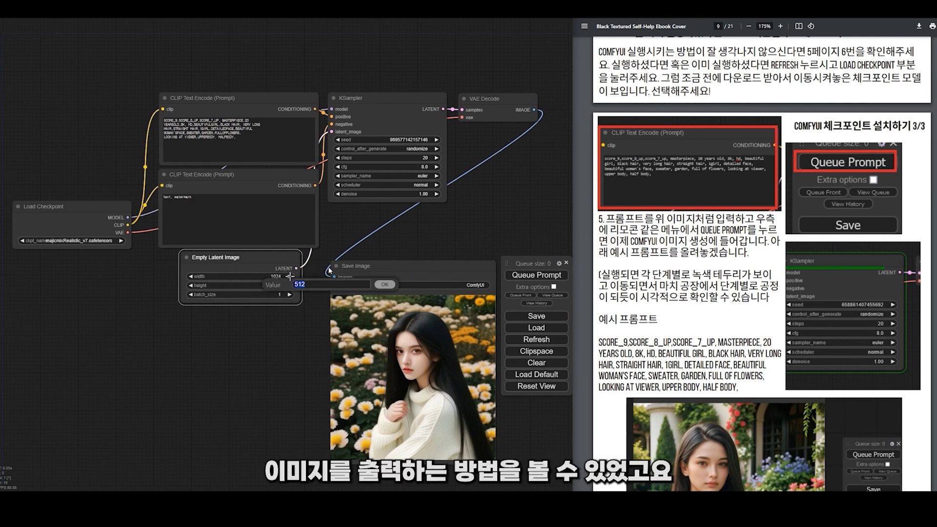
pyautogui.write('1024')
pyautogui.press('Return')
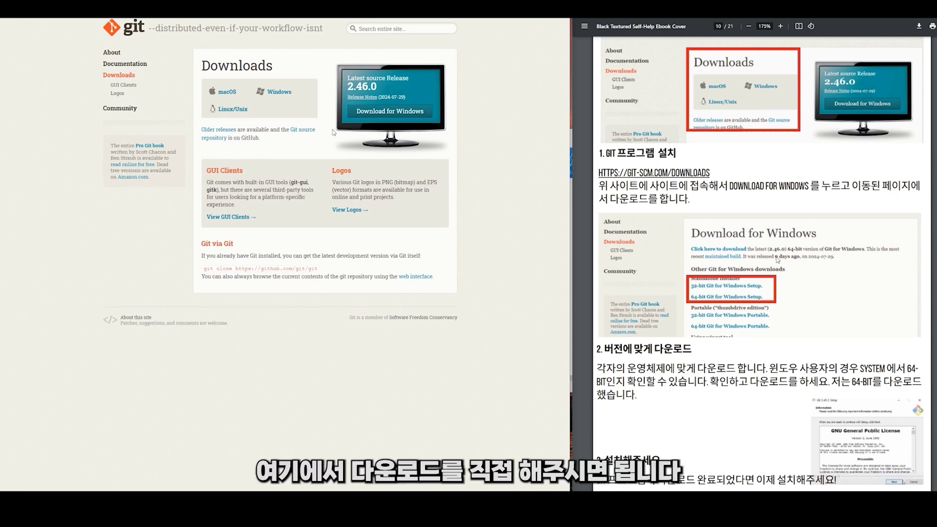
# - Open Git's Download for Windows page and go to the guide's ComfyUI Manager 2/3 section
pyautogui.scroll(2, 771, 254)
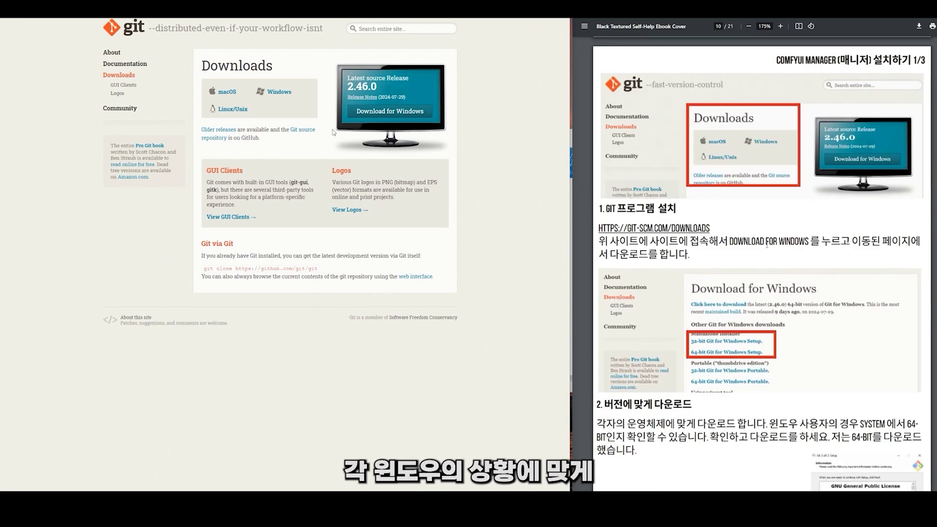
pyautogui.click(279, 92)
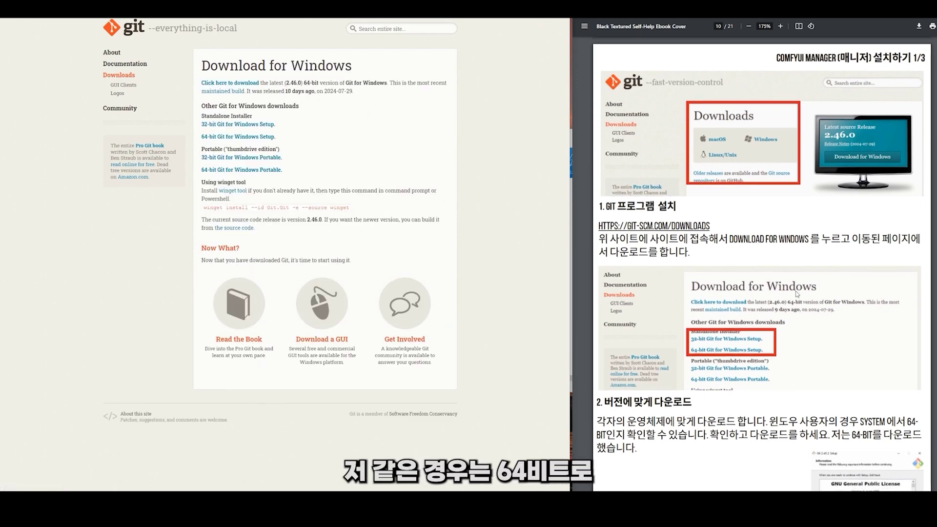
pyautogui.scroll(-4, 779, 281)
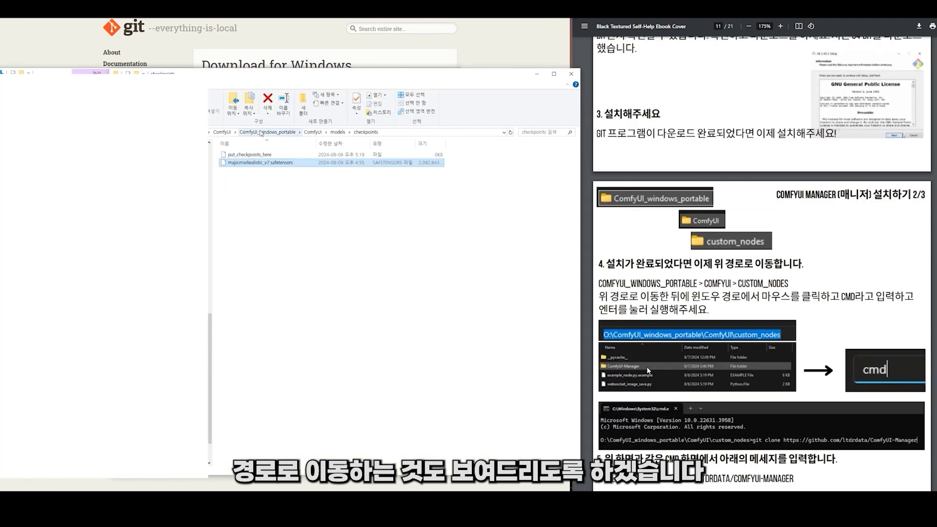
# - Go to ComfyUI > ComfyUI_windows_portable > ComfyUI > custom_nodes in File Explorer and enter cmd as the path to start a command prompt there
pyautogui.click(222, 132)
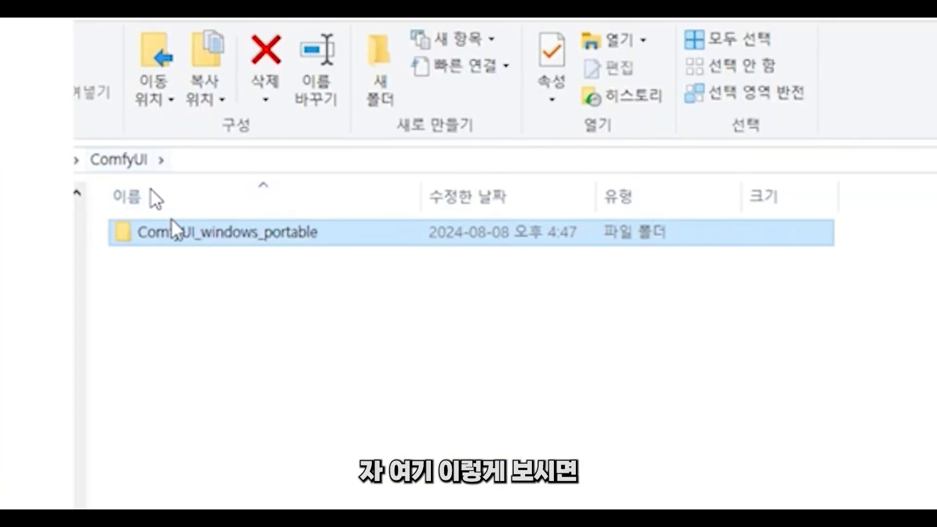
pyautogui.doubleClick(157, 232)
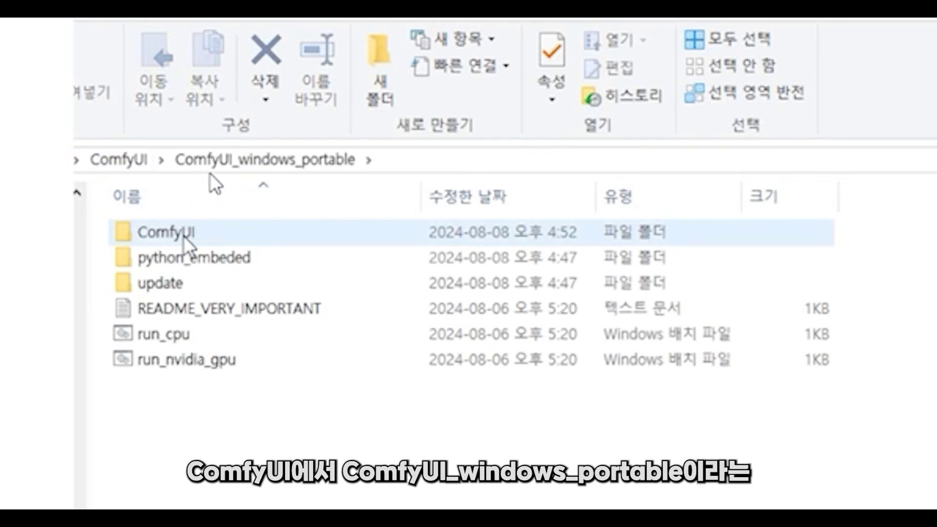
pyautogui.doubleClick(184, 236)
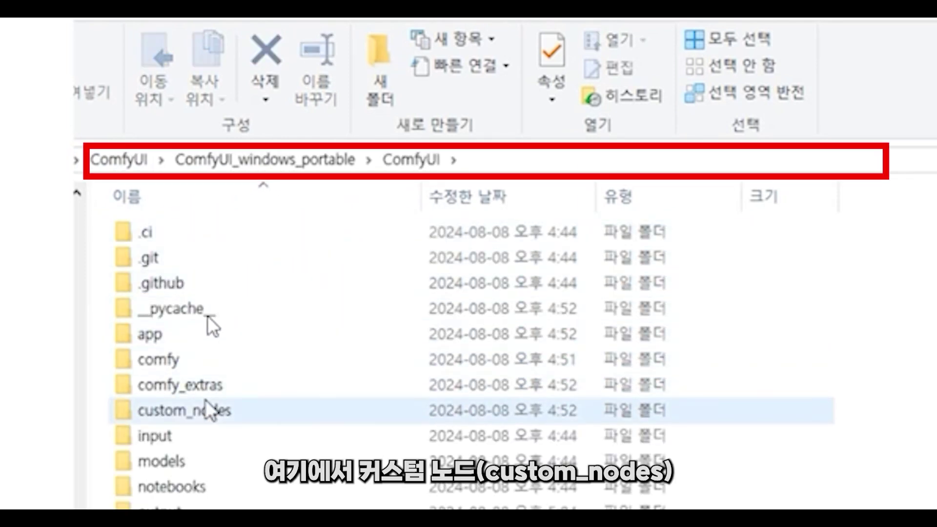
pyautogui.doubleClick(210, 411)
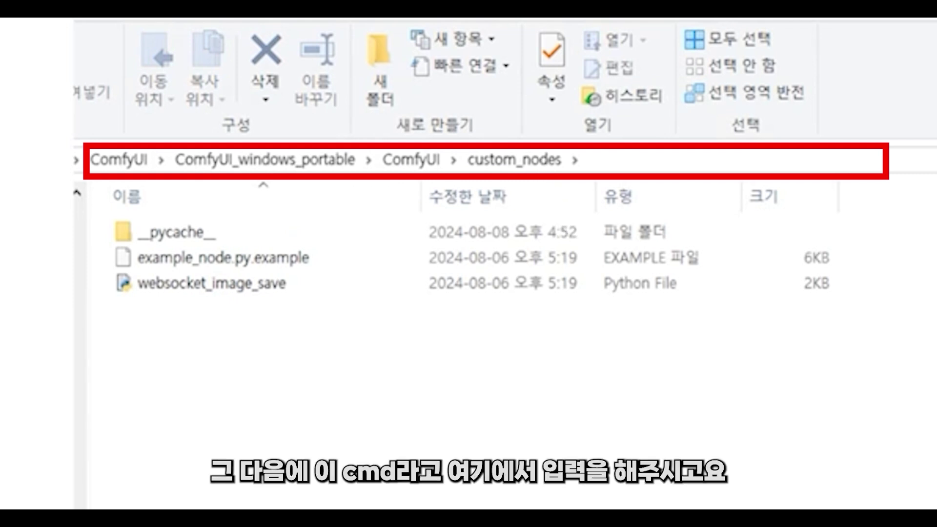
pyautogui.click(701, 161)
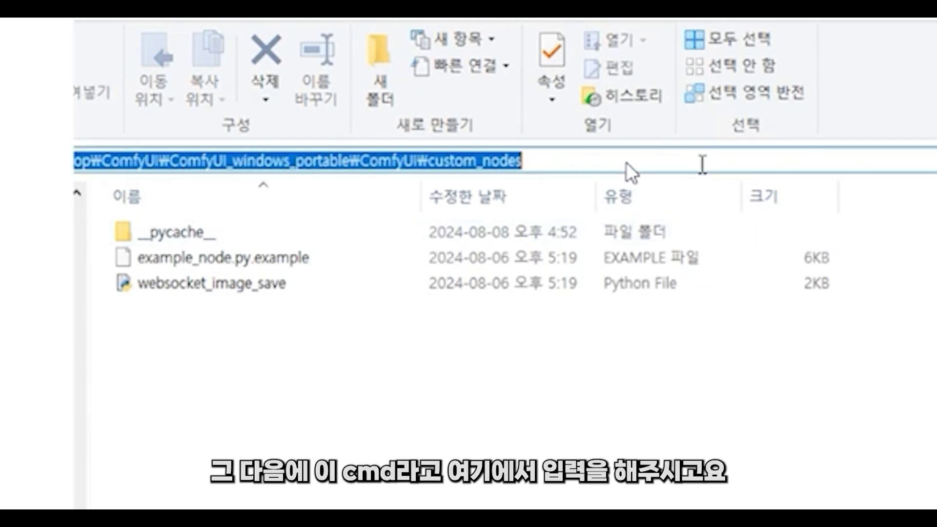
pyautogui.press('BackSpace')
pyautogui.write('cmd')
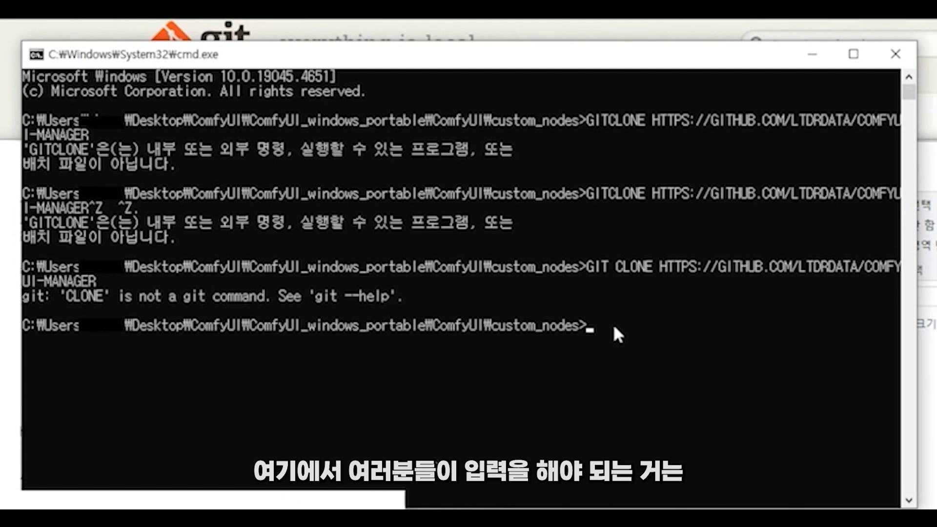
pyautogui.write('git')
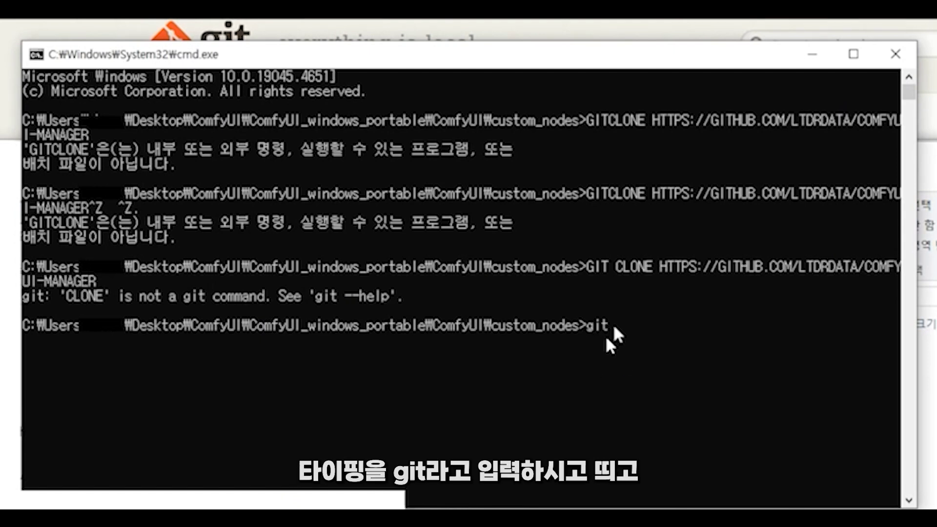
pyautogui.write(' clone')
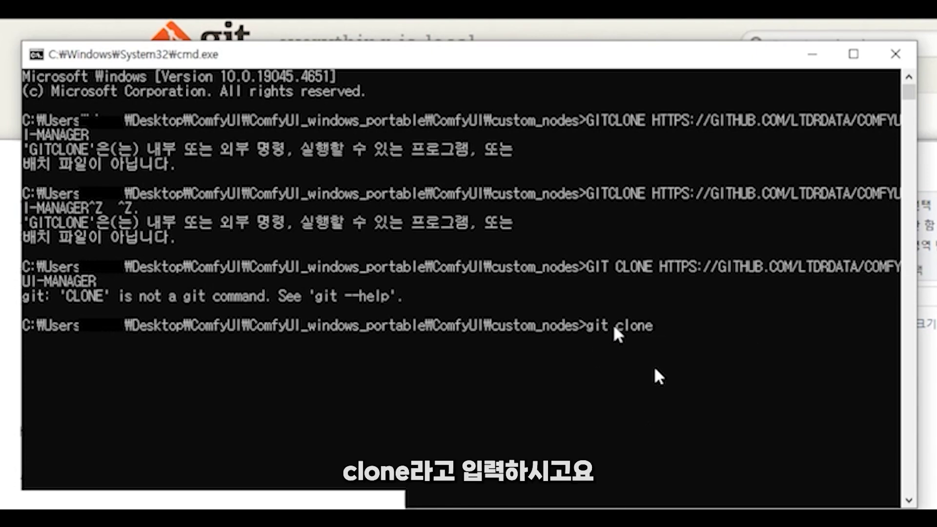
pyautogui.write('https://github.com/LTDRDATA/COMFYUI-MANAGER')
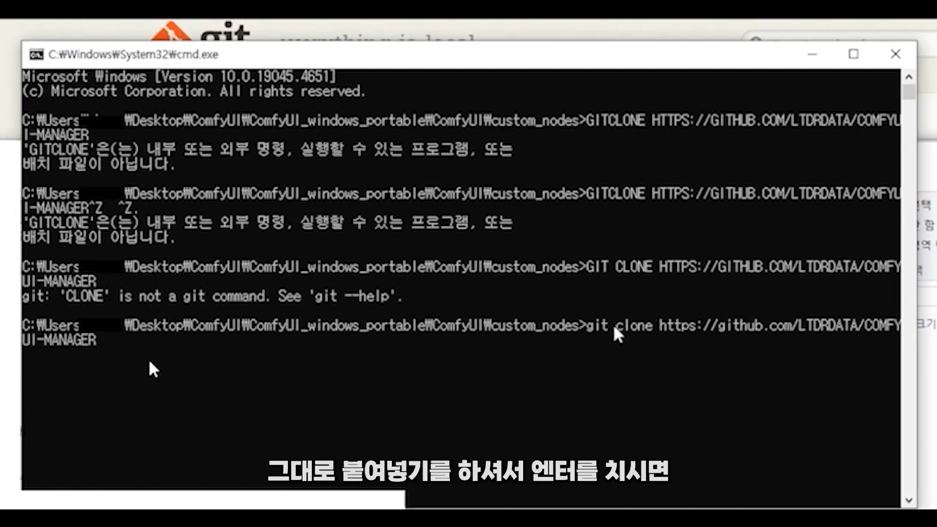
pyautogui.press('Return')
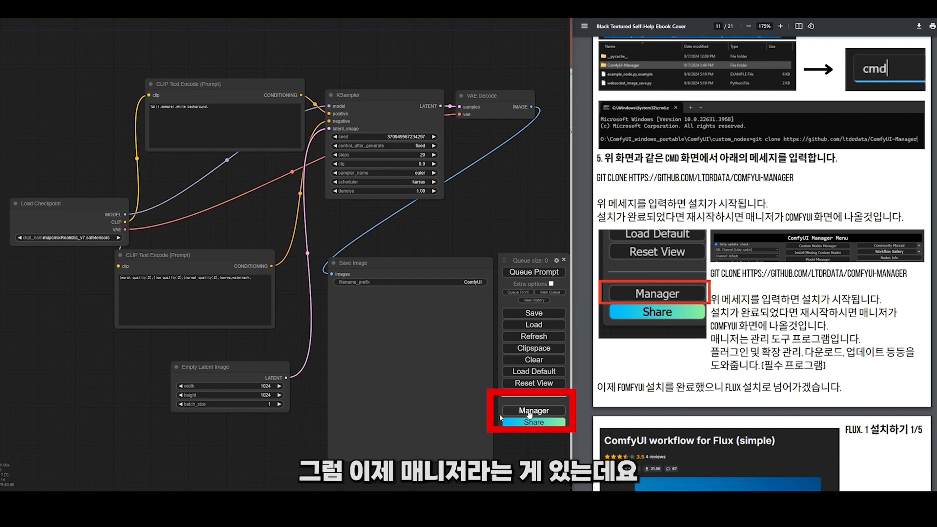
pyautogui.click(534, 412)
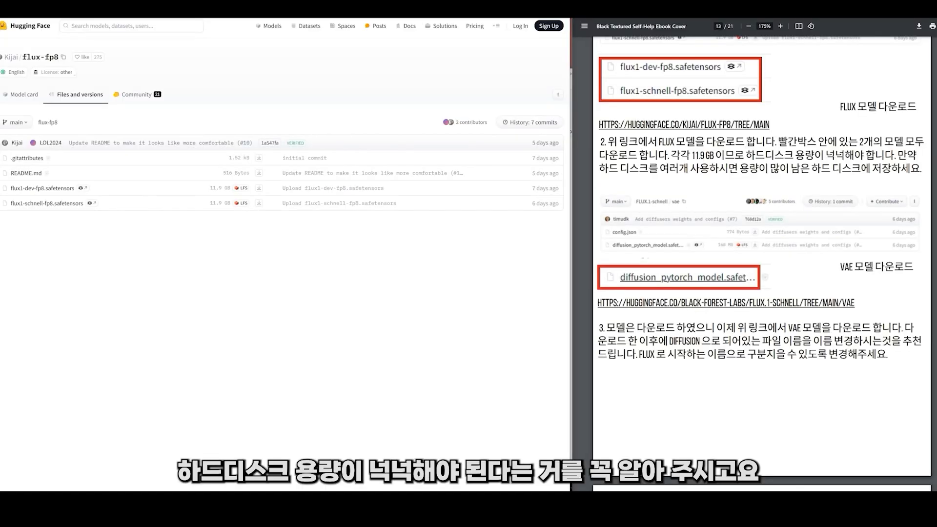
# - Read the guide's pages on which Flux model, VAE and CLIP files to download from Hugging Face
pyautogui.scroll(5, 823, 149)
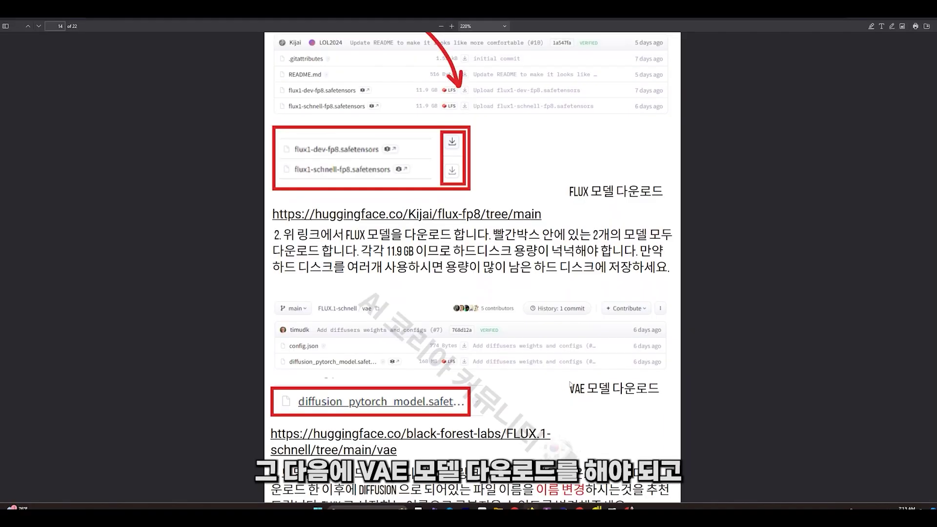
pyautogui.scroll(-12, 613, 372)
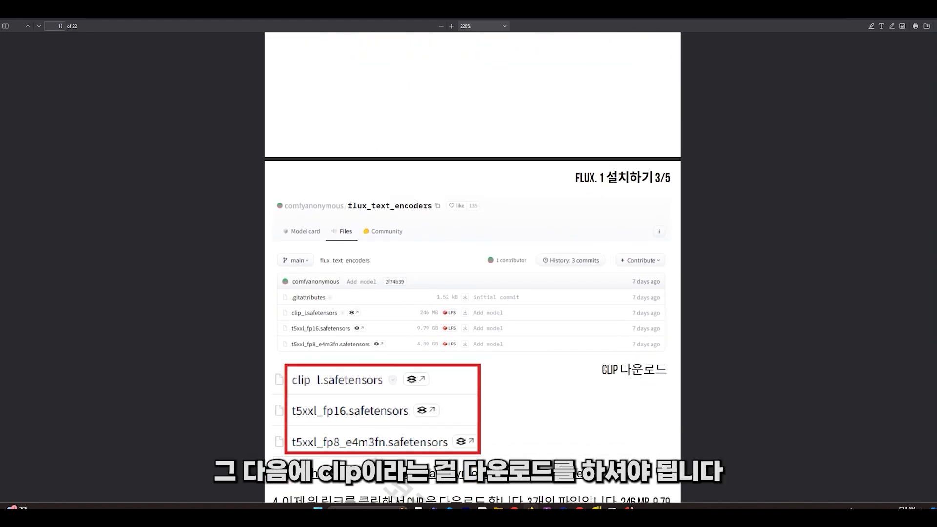
pyautogui.scroll(10, 365, 212)
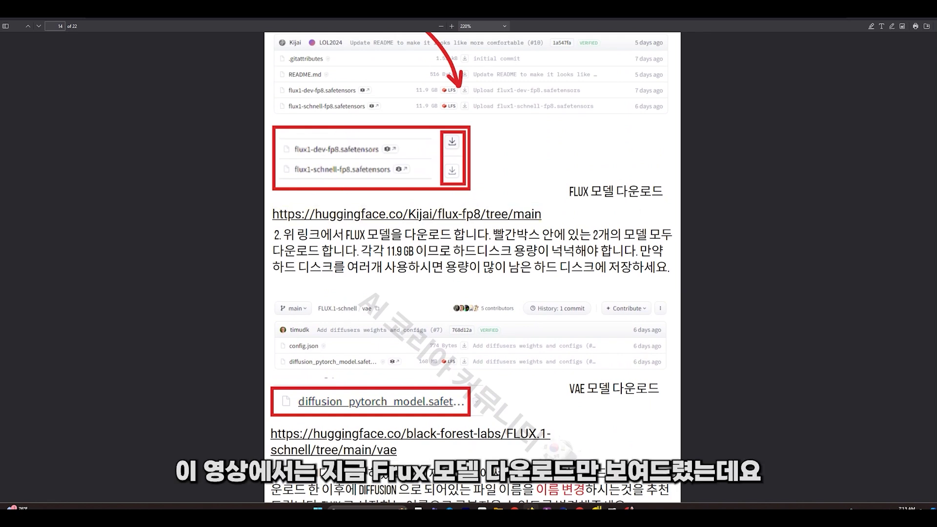
pyautogui.scroll(-2, 439, 317)
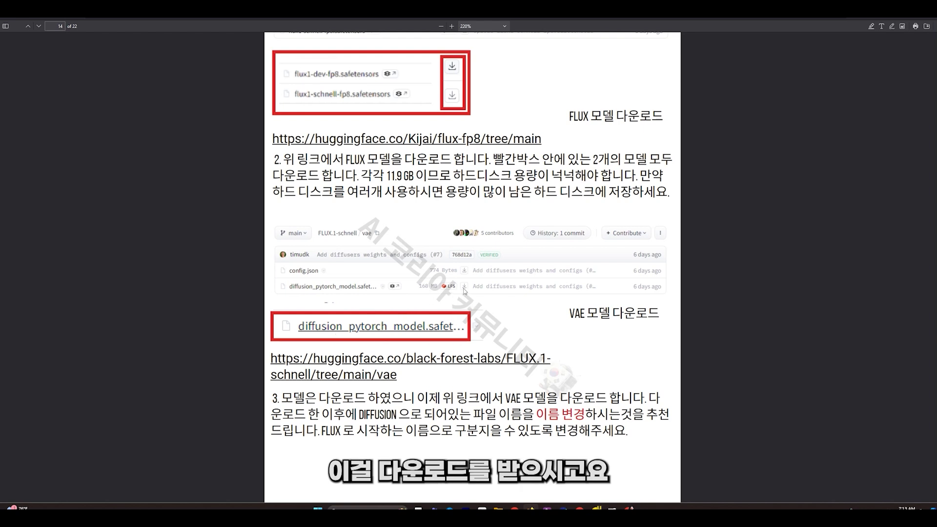
pyautogui.scroll(-10, 466, 290)
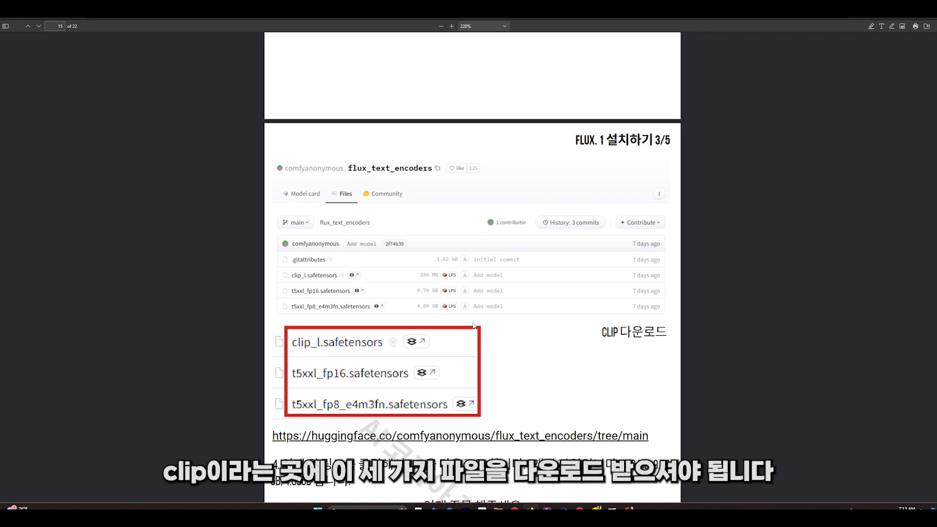
# - Read the guide's instructions for moving the Flux, CLIP and VAE files into the models folder's unet, clip and vae subfolders
pyautogui.scroll(-3, 491, 323)
pyautogui.scroll(-3, 491, 320)
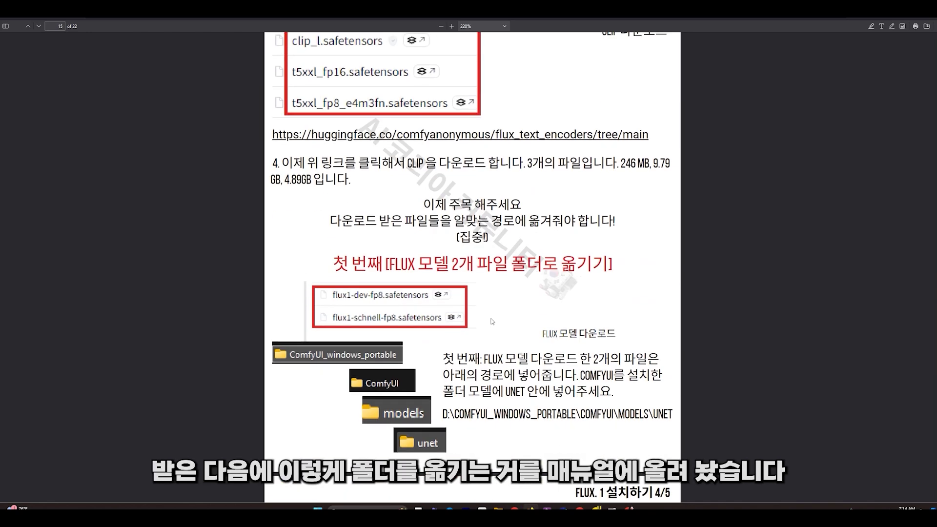
pyautogui.scroll(-1, 492, 321)
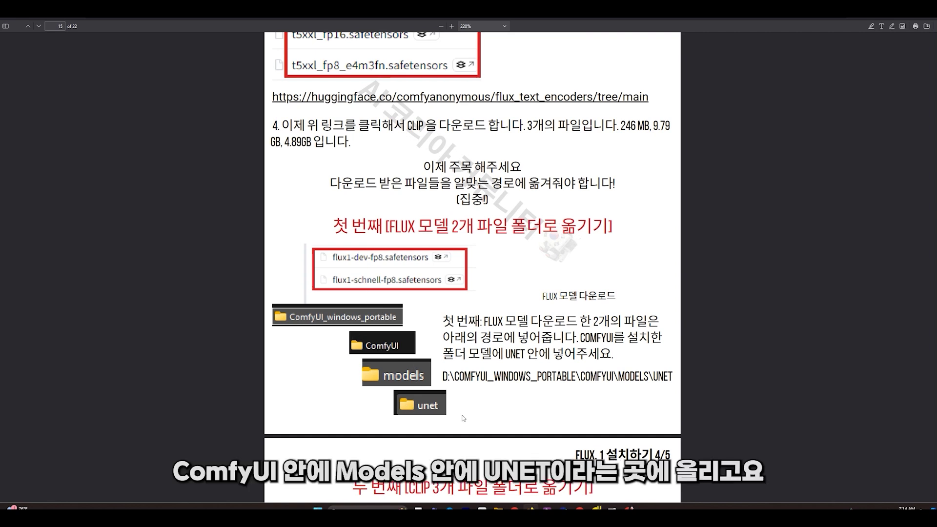
pyautogui.scroll(-5, 447, 388)
pyautogui.scroll(-4, 527, 338)
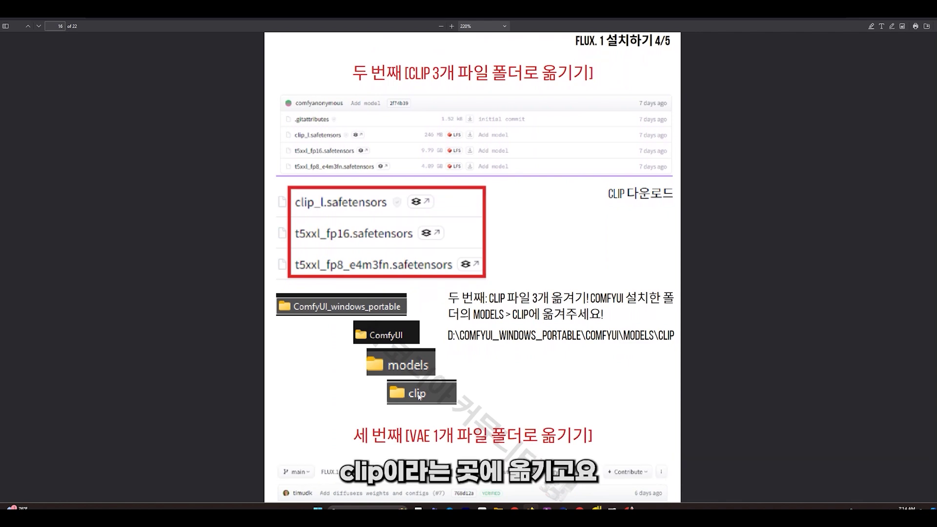
pyautogui.scroll(-4, 441, 385)
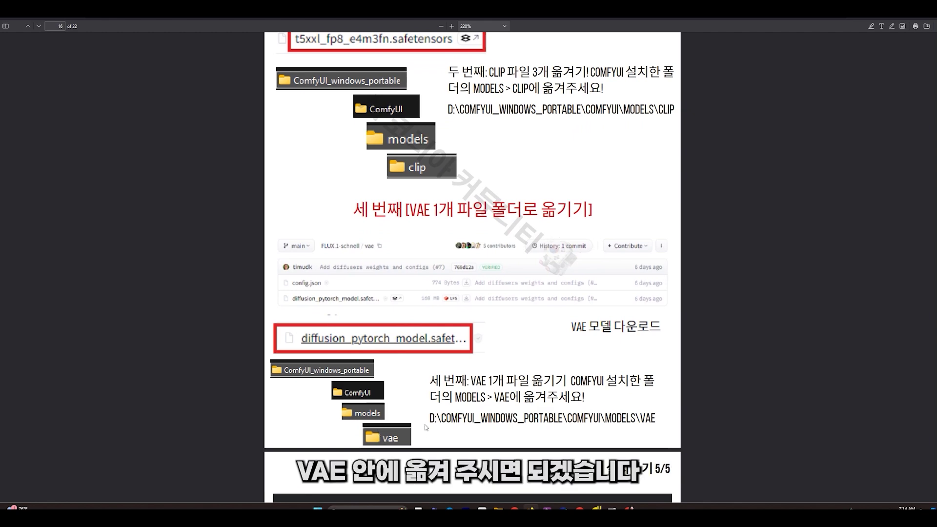
pyautogui.scroll(-2, 472, 358)
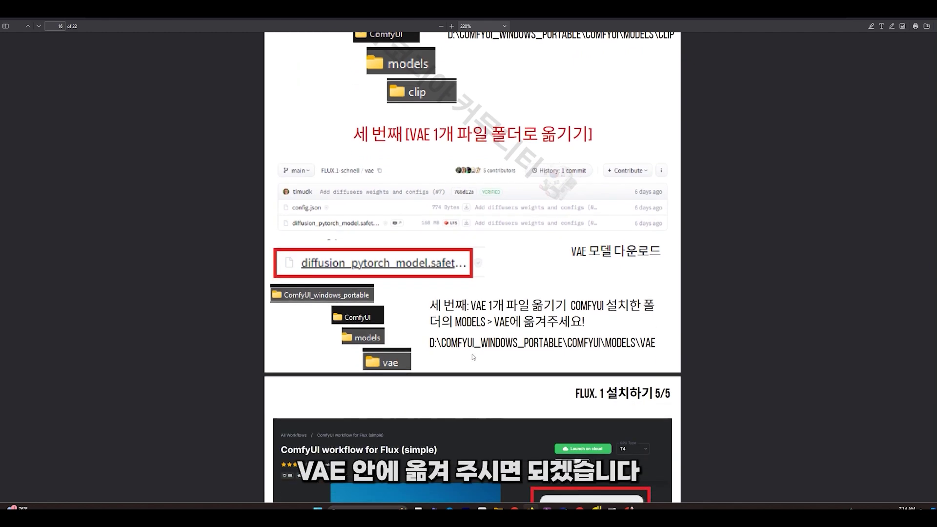
pyautogui.scroll(6, 472, 353)
pyautogui.scroll(4, 473, 353)
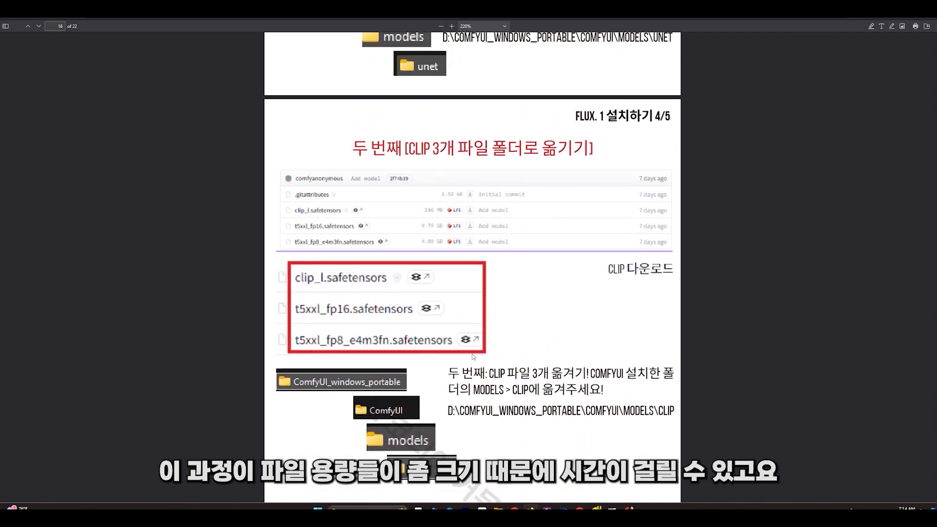
pyautogui.scroll(8, 472, 354)
pyautogui.scroll(3, 472, 354)
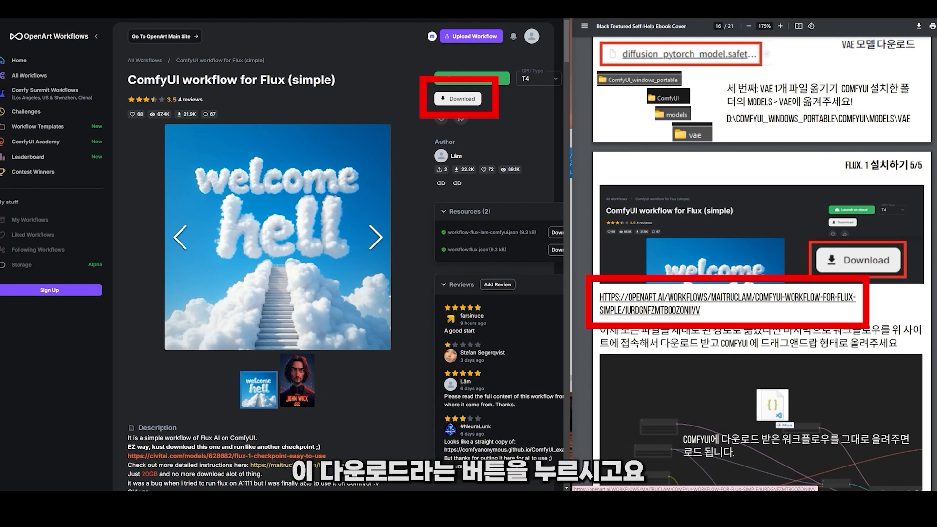
# - Follow the guide's Flux 5/5 section to load the downloaded Flux workflow into ComfyUI and centre its nodes on the canvas
pyautogui.scroll(-4, 769, 219)
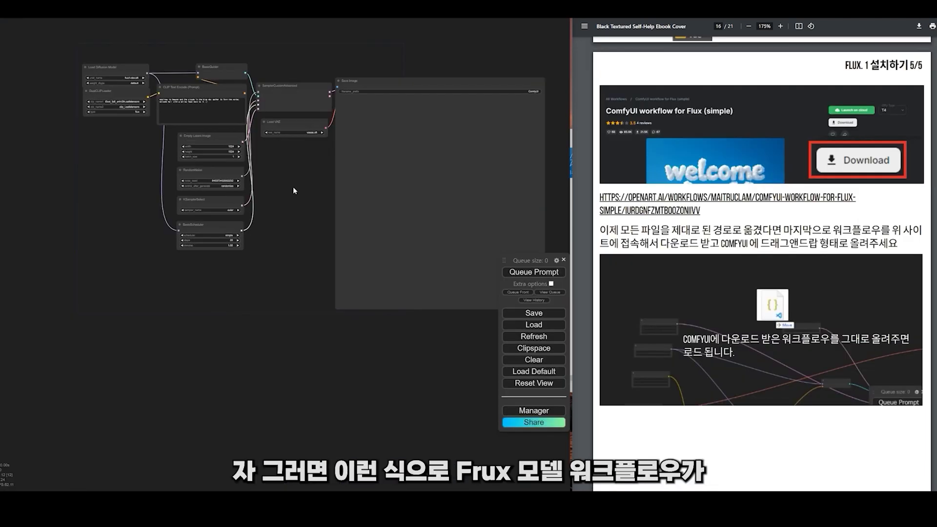
pyautogui.moveTo(291, 171); pyautogui.dragTo(260, 266)
pyautogui.doubleClick(257, 261)
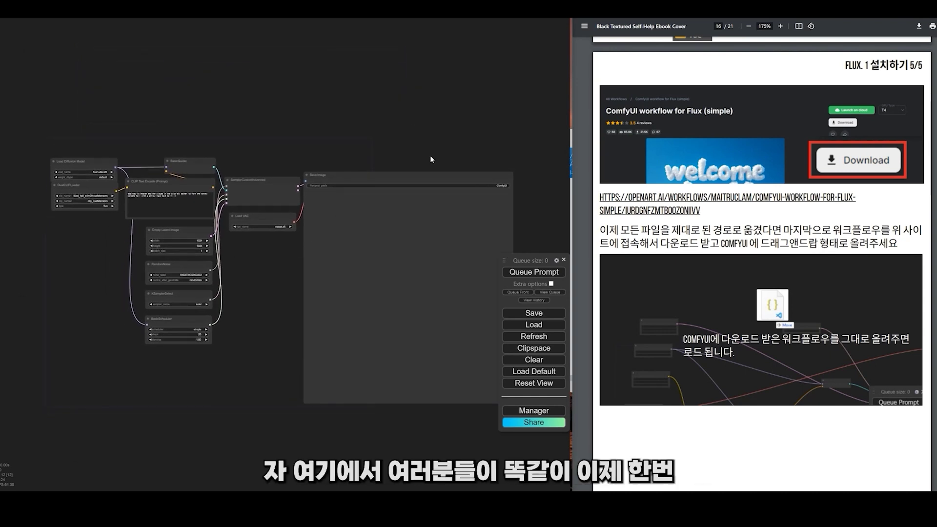
# - Following the guide's low-VRAM Flux section, open the duck image in Civitai's "Flux under 12GB VRAM" post and save it to the computer
pyautogui.scroll(-6, 754, 271)
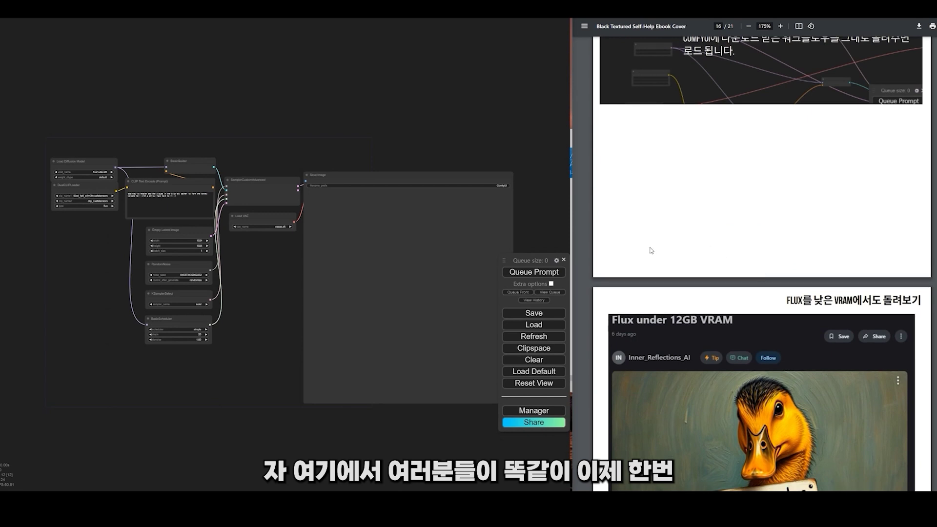
pyautogui.scroll(4, 730, 213)
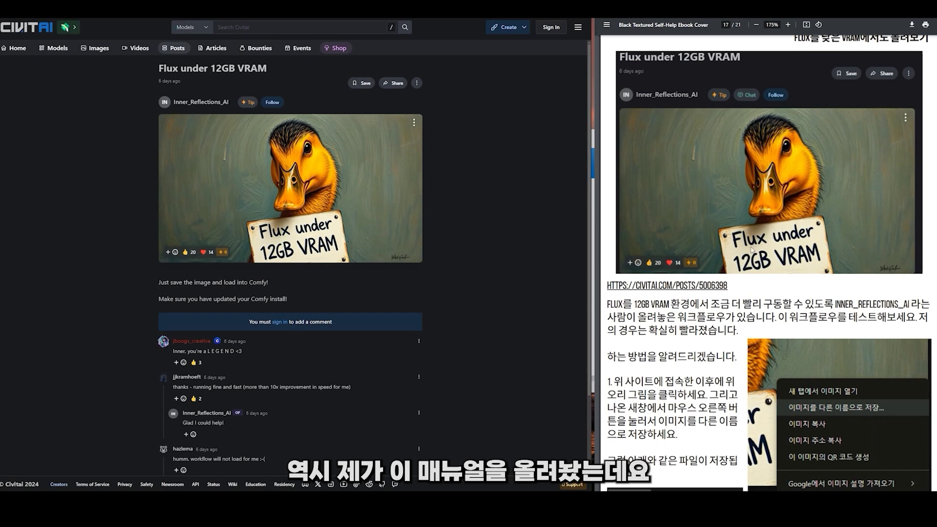
pyautogui.scroll(-2, 774, 285)
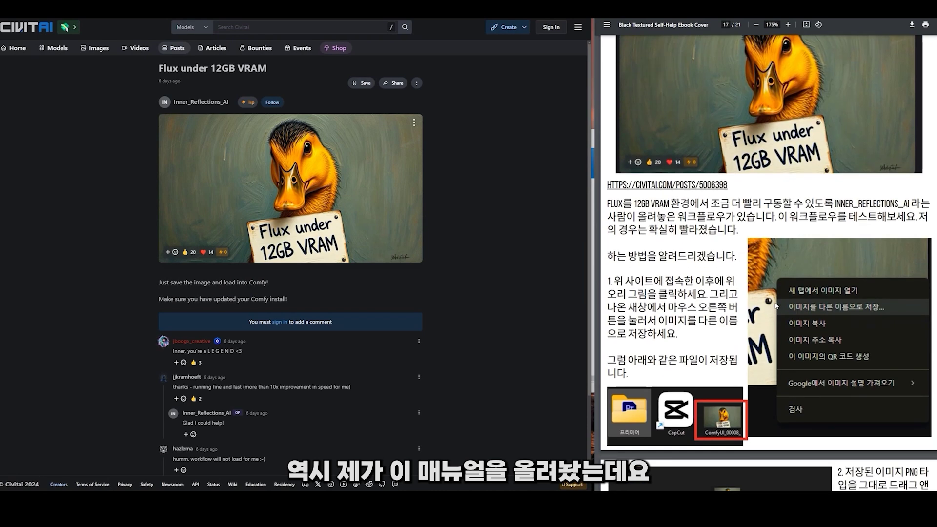
pyautogui.scroll(-2, 776, 306)
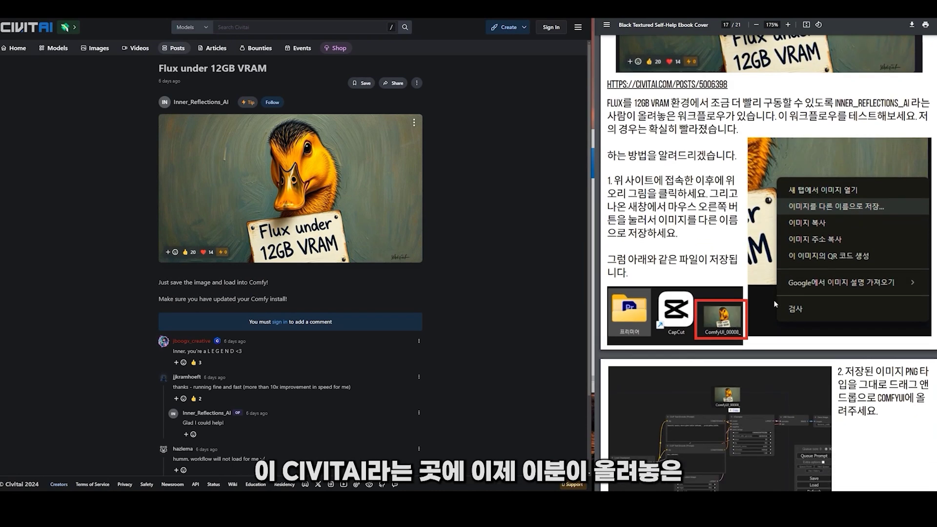
pyautogui.click(342, 202)
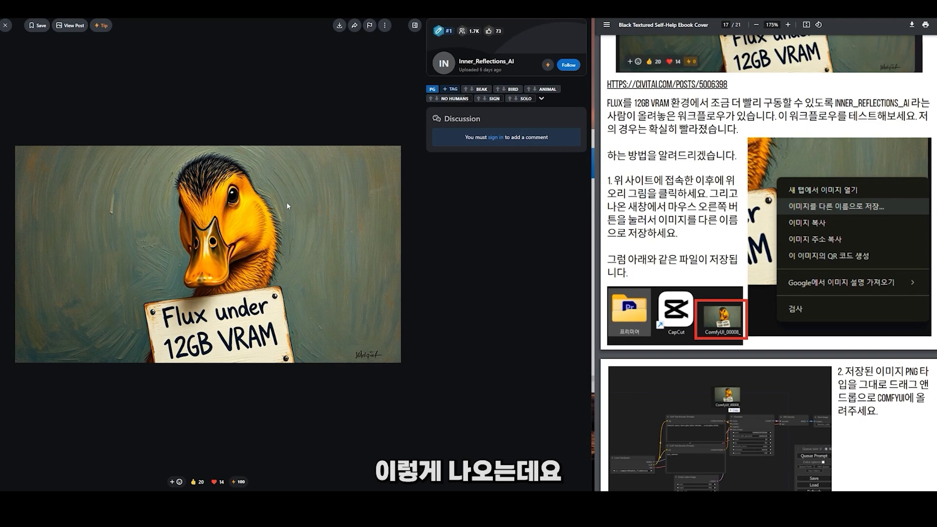
pyautogui.rightClick(287, 206)
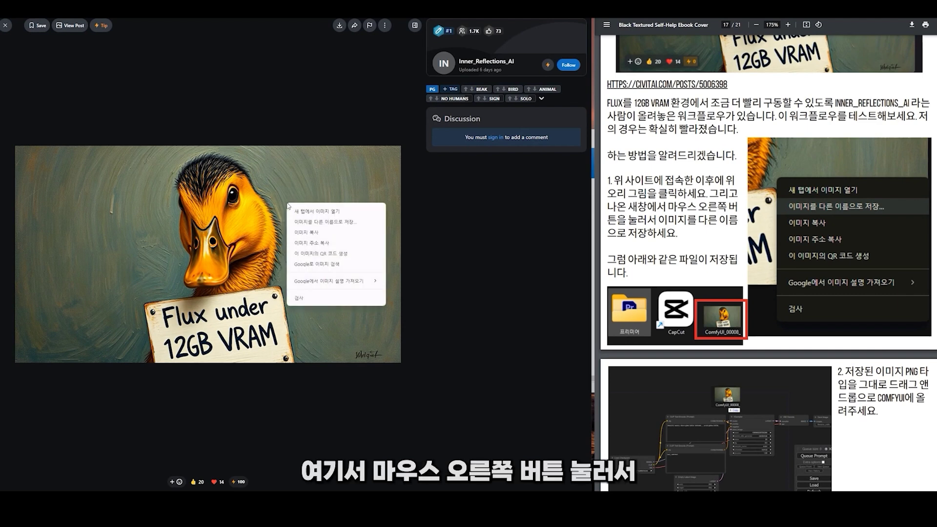
pyautogui.click(318, 223)
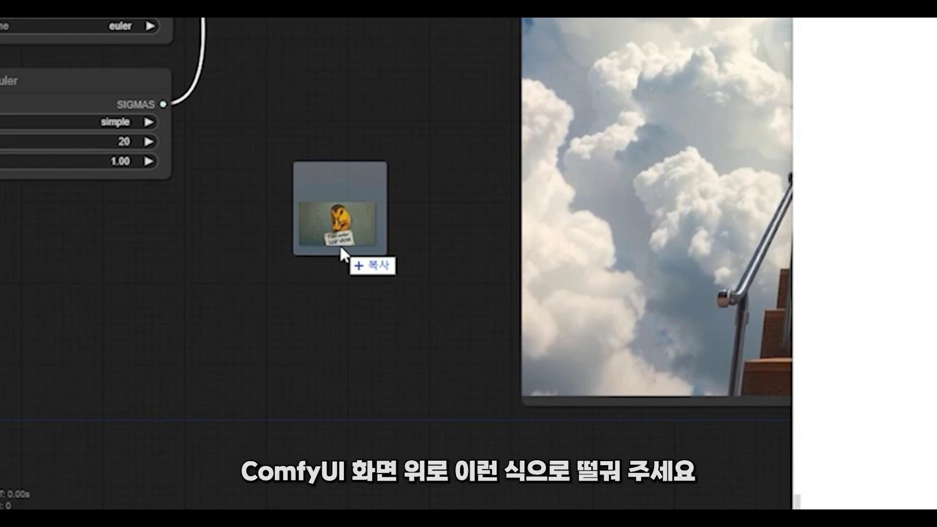
# - Load the saved duck image onto the ComfyUI canvas as a workflow, queue the prompt and dismiss the resulting dialog
pyautogui.moveTo(341, 245); pyautogui.dragTo(341, 245)
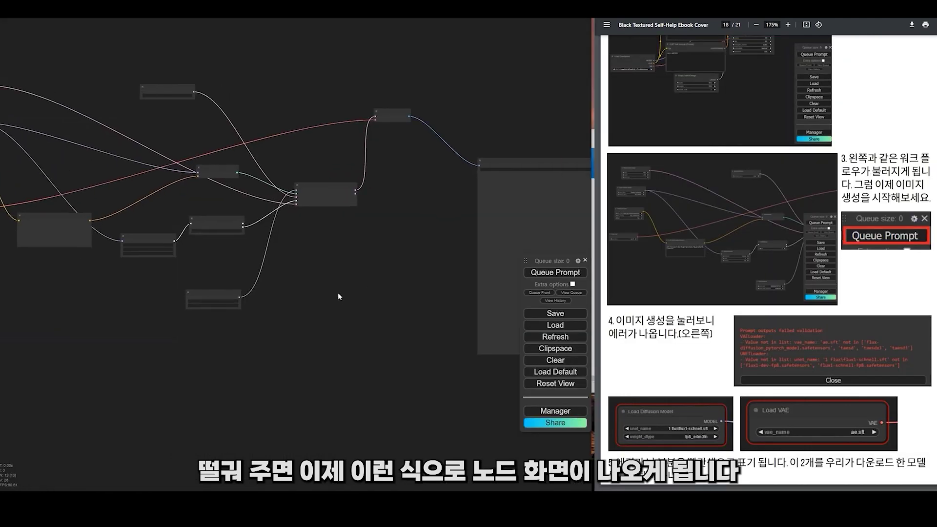
pyautogui.moveTo(387, 296); pyautogui.dragTo(317, 294)
pyautogui.click(556, 273)
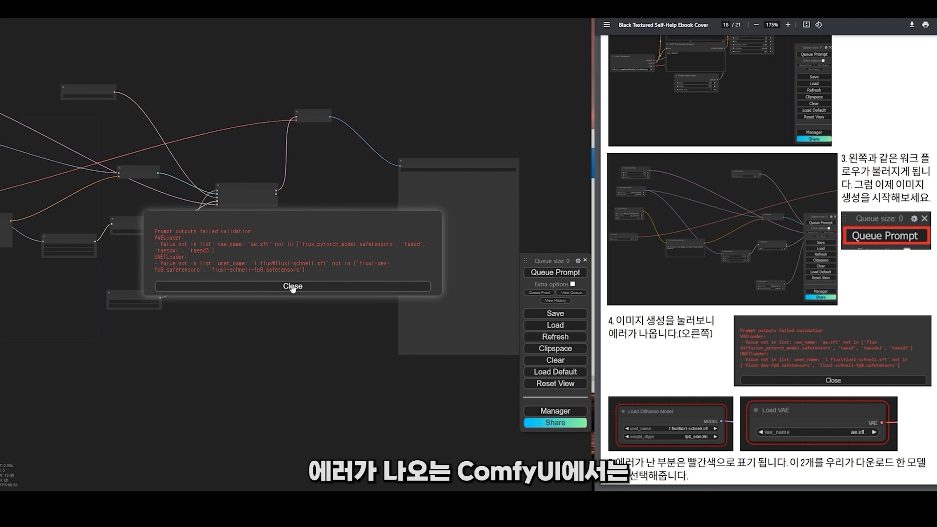
pyautogui.scroll(-5, 669, 310)
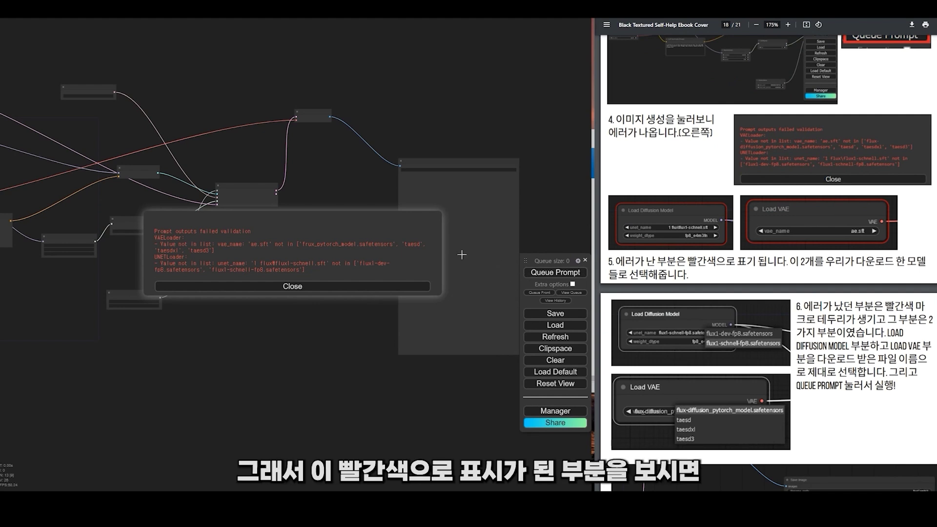
pyautogui.click(293, 286)
# - Set unet_name to flux1-schnell-fp8.safetensors in the Load Diffusion Model node and vae_name to frux_pytorch_model.safetensors in the Load VAE node
pyautogui.scroll(5, 276, 268)
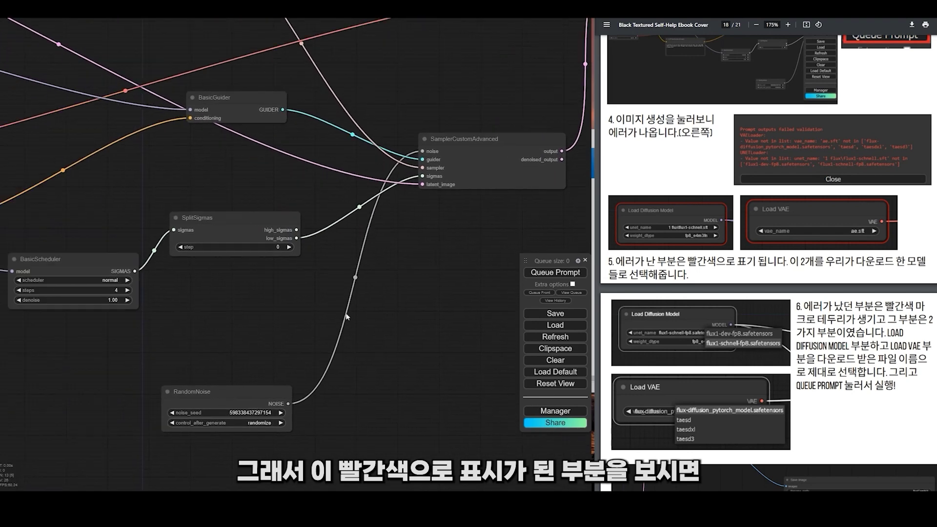
pyautogui.moveTo(233, 184); pyautogui.dragTo(514, 302)
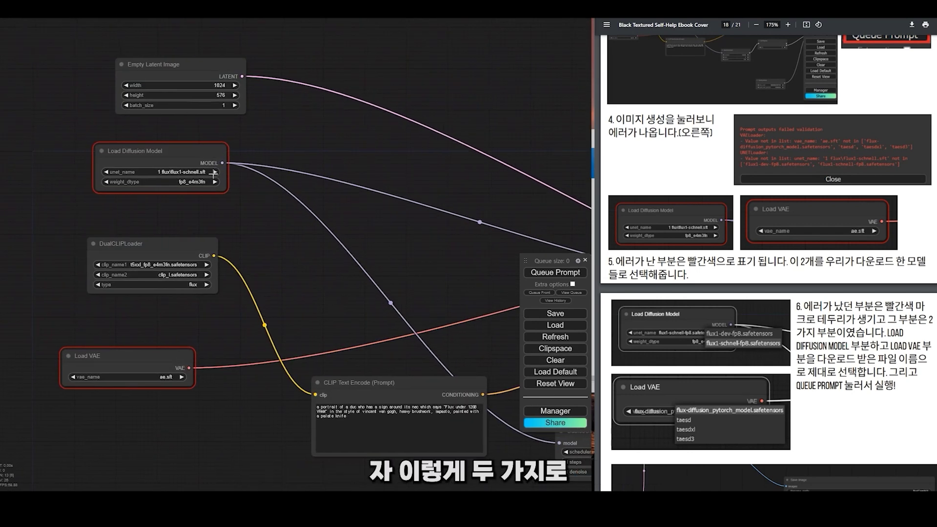
pyautogui.click(190, 171)
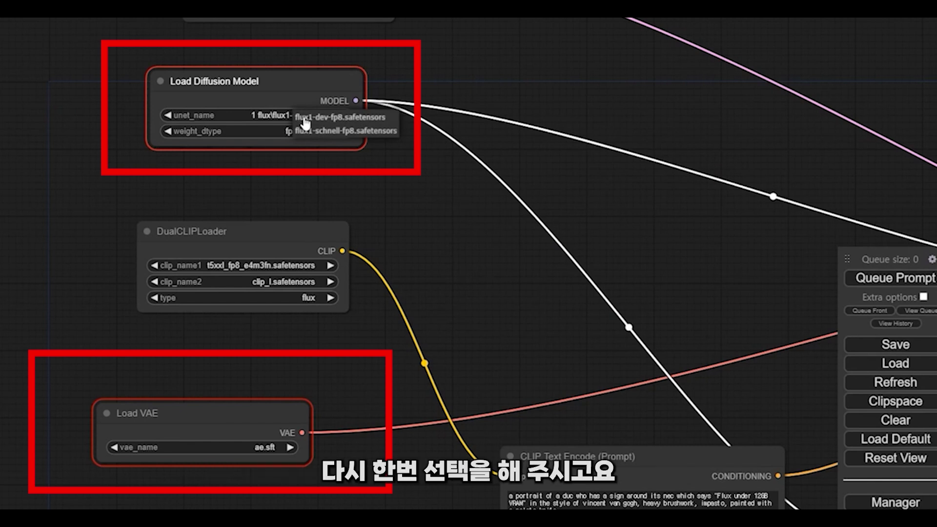
pyautogui.click(331, 130)
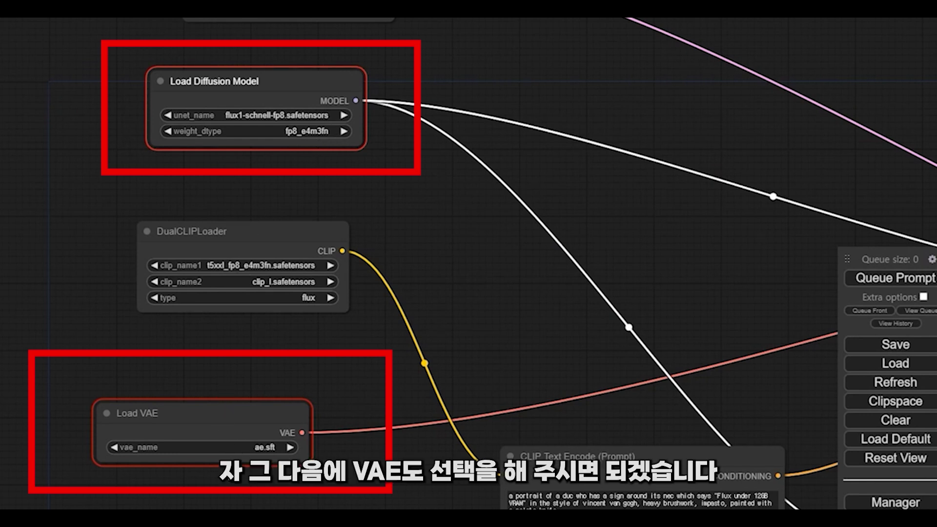
pyautogui.click(224, 445)
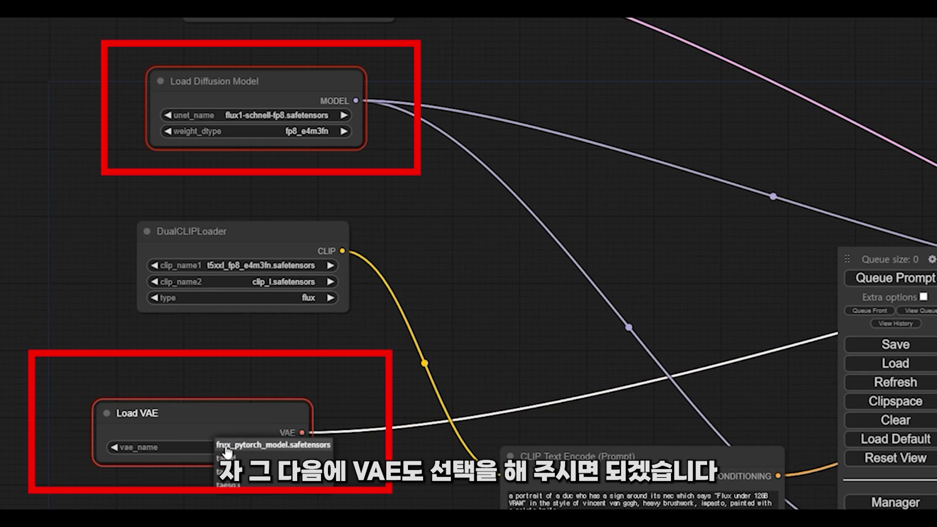
pyautogui.click(262, 446)
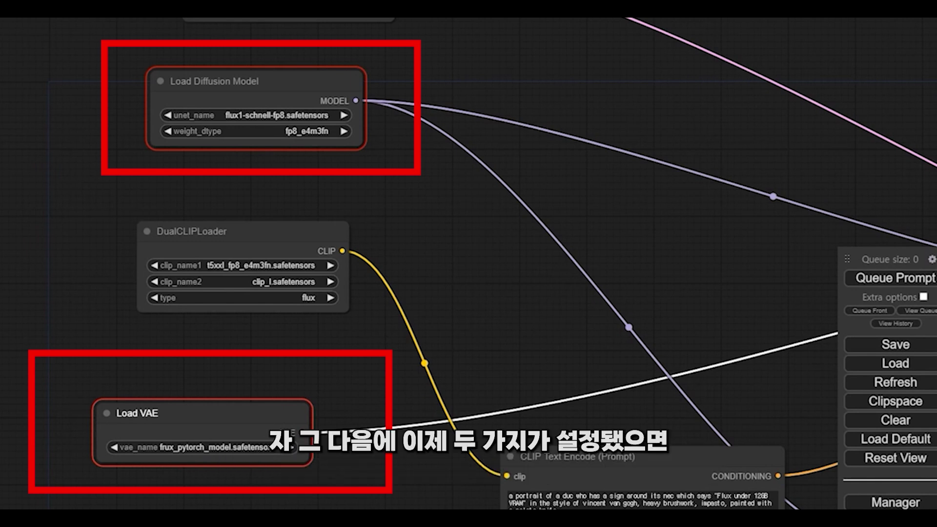
# - Queue the prompt with the corrected models, follow its progress through the nodes and inspect the generated picture in the Save Image node
pyautogui.click(914, 278)
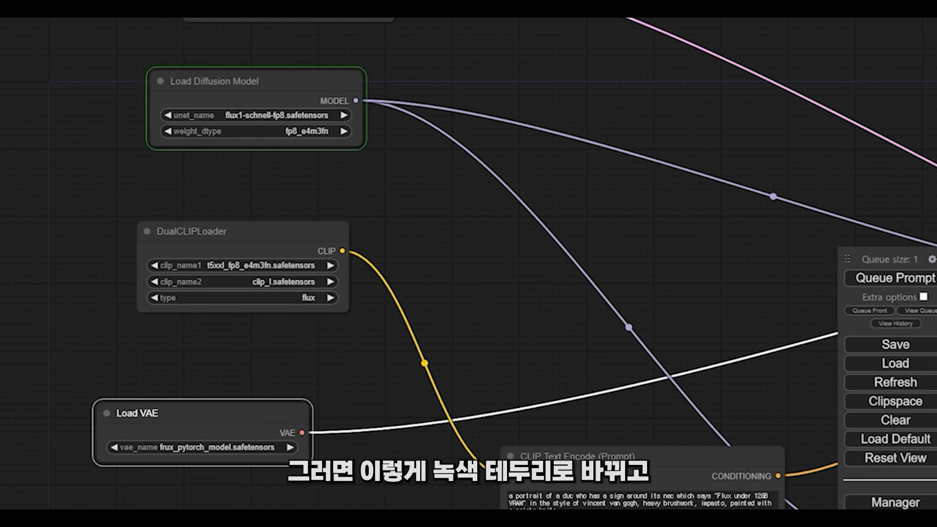
pyautogui.scroll(-6, 299, 152)
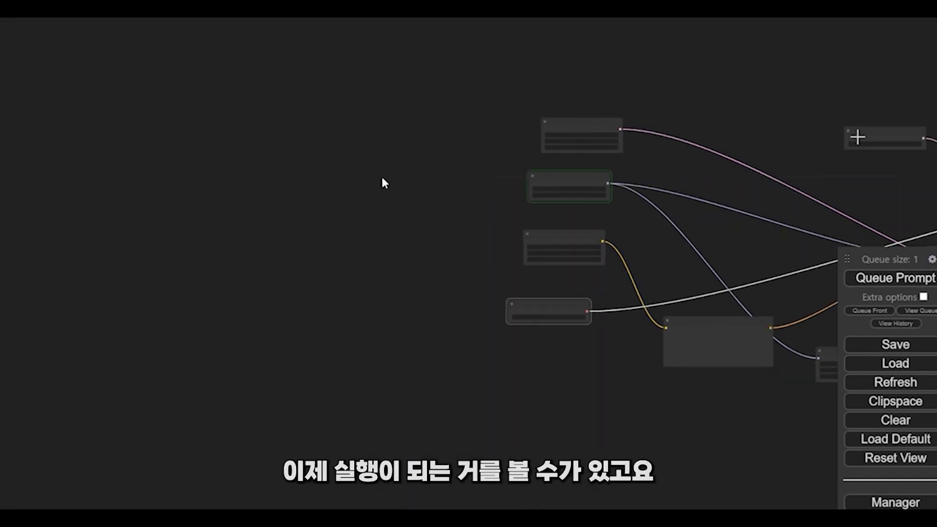
pyautogui.moveTo(817, 47); pyautogui.dragTo(246, 70)
pyautogui.moveTo(721, 94); pyautogui.dragTo(441, 33)
pyautogui.scroll(4, 702, 282)
pyautogui.scroll(4, 702, 282)
pyautogui.moveTo(642, 348); pyautogui.dragTo(853, 229)
pyautogui.scroll(-5, 586, 236)
pyautogui.hotkey('alt', 'Tab')
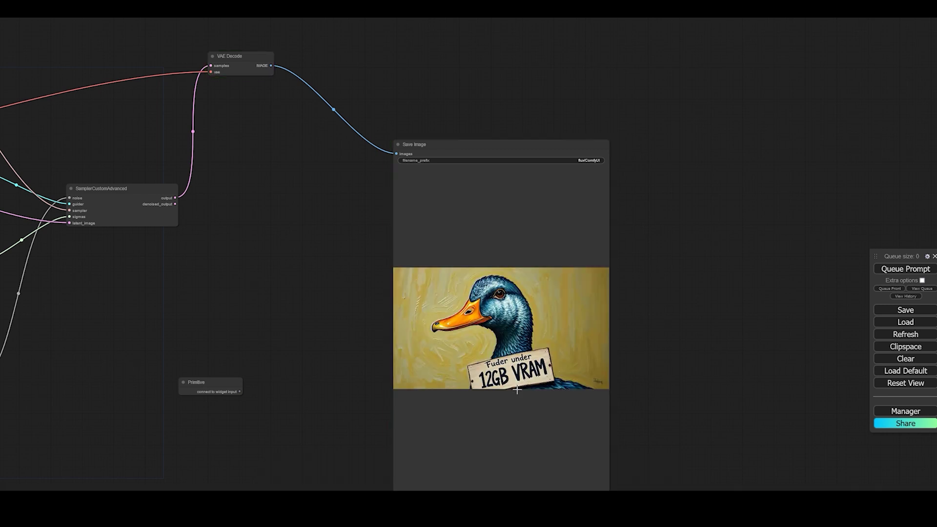
pyautogui.scroll(5, 537, 410)
pyautogui.scroll(-8, 565, 404)
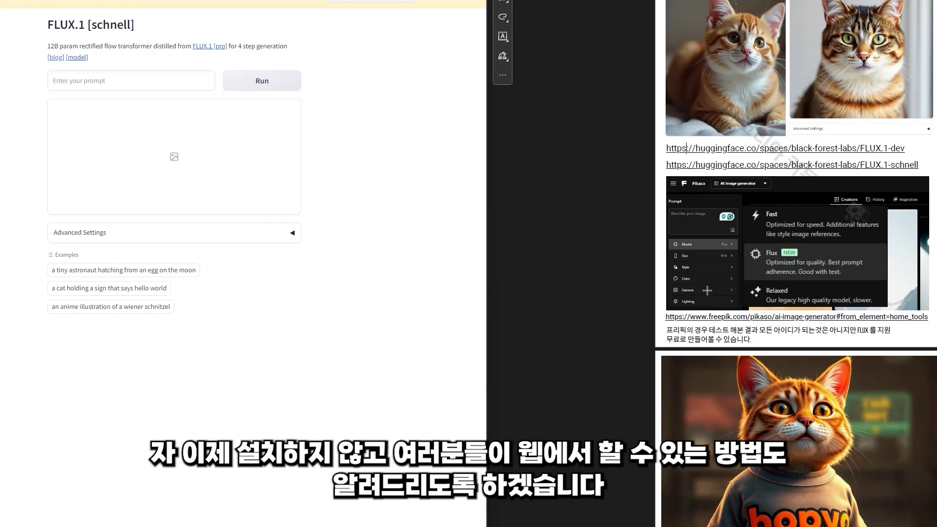
# - Read the guide's section on using Flux online without a local install, covering the Hugging Face and Freepik links
pyautogui.scroll(5, 713, 293)
pyautogui.scroll(1, 720, 295)
pyautogui.scroll(-2, 720, 295)
pyautogui.scroll(-2, 721, 295)
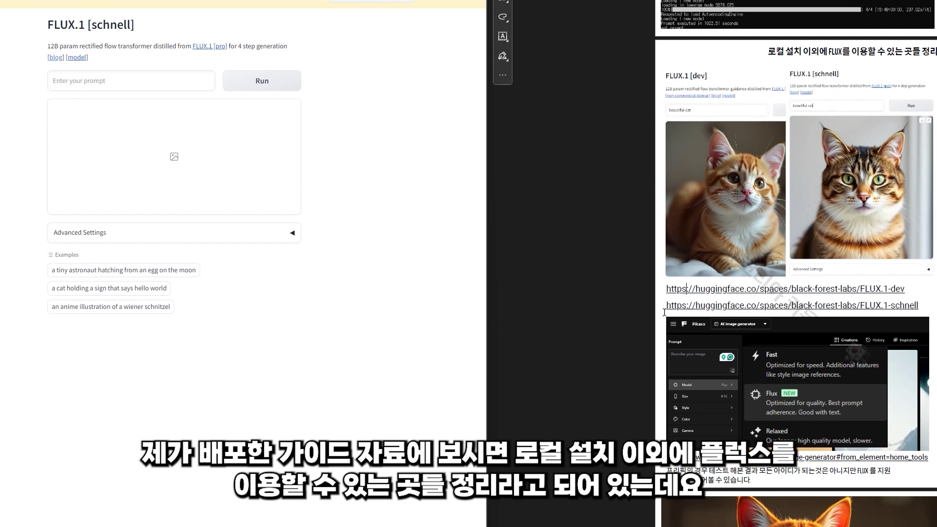
pyautogui.scroll(-2, 665, 313)
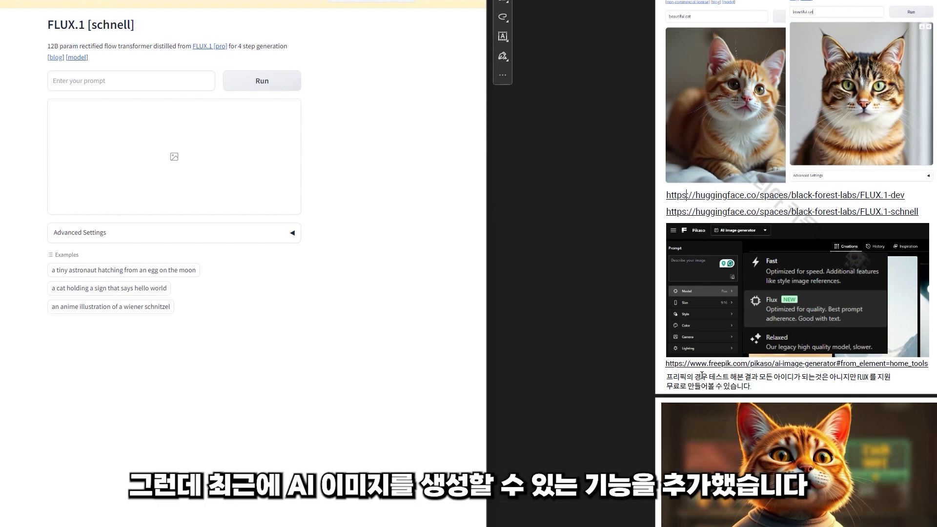
pyautogui.scroll(-1, 785, 400)
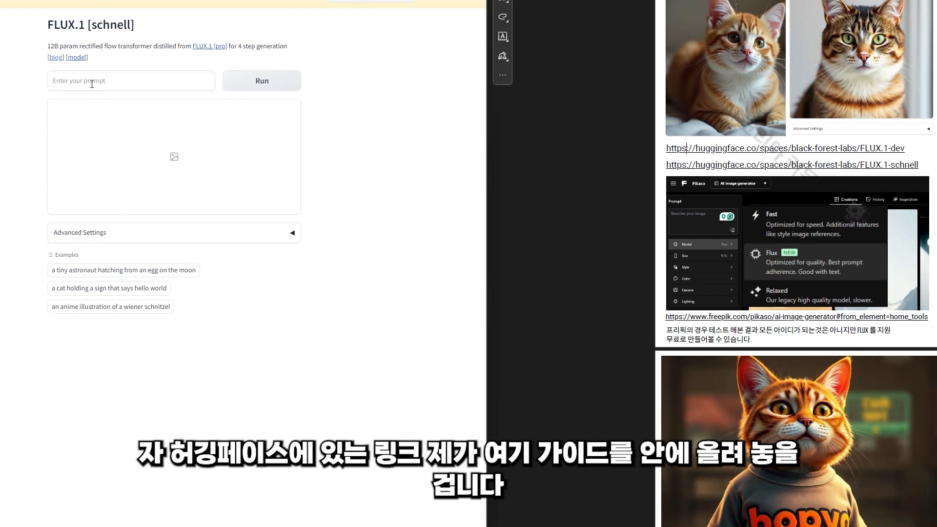
# - Generate "A cat wearing a t-shirt with the text bopyo written on it" in both the FLUX.1 [schnell] and FLUX.1 [dev] web demos
pyautogui.write('A cat wearing a t-shirt with the text bopyo written on it')
pyautogui.click(273, 83)
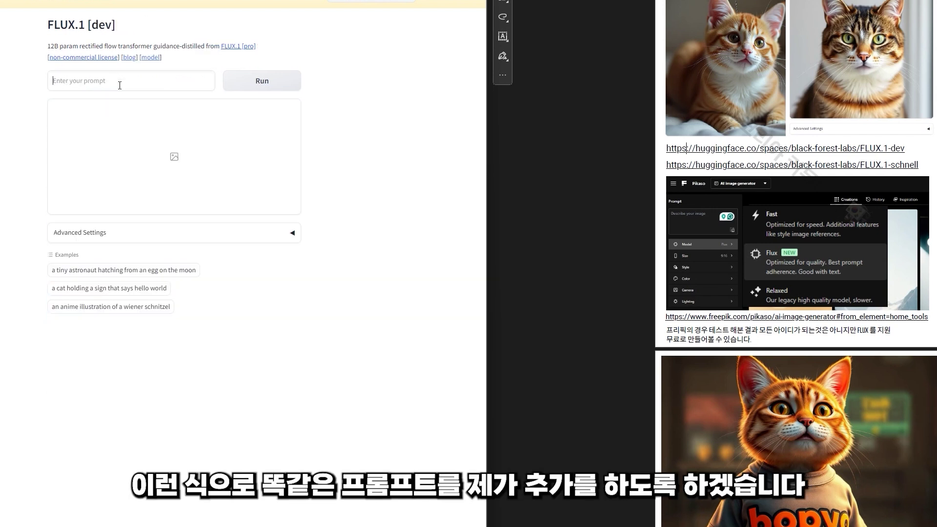
pyautogui.write('A cat wearing a t-shirt with the text bopyo written on it')
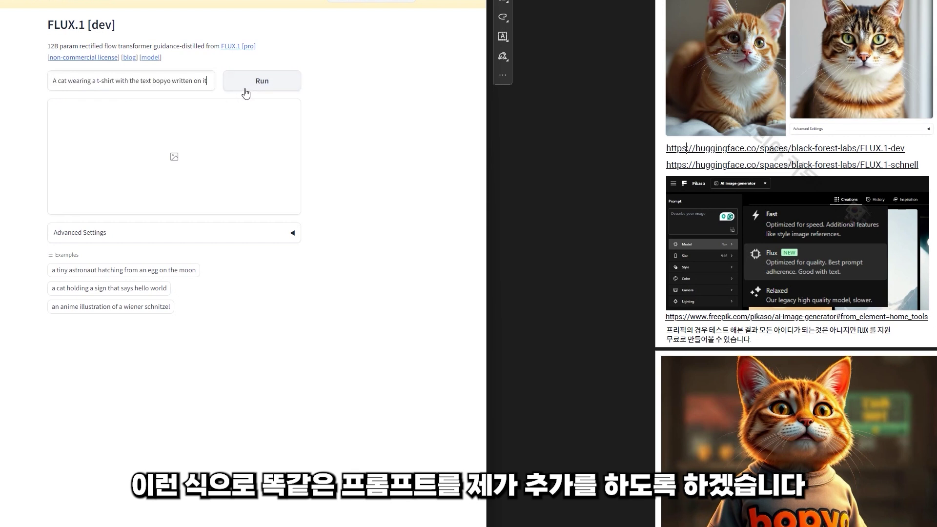
pyautogui.click(260, 88)
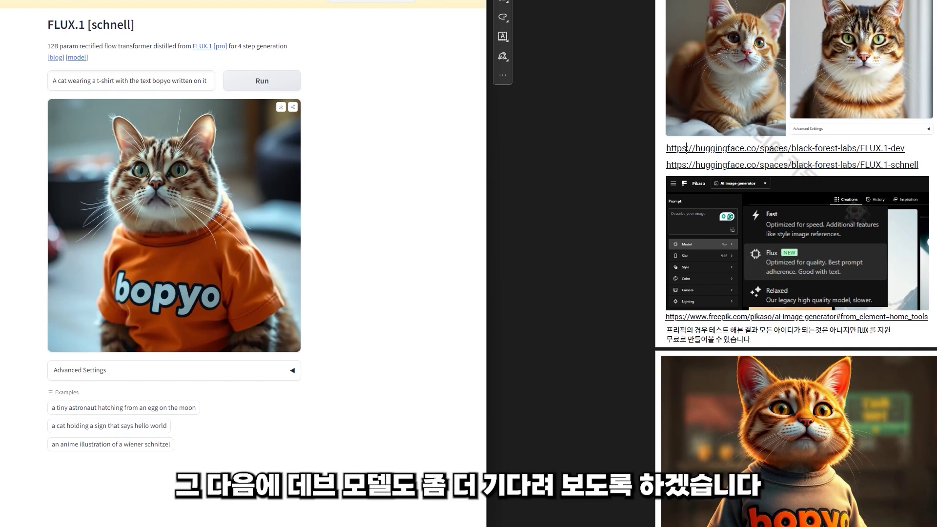
pyautogui.hotkey('ctrl', 'Tab')
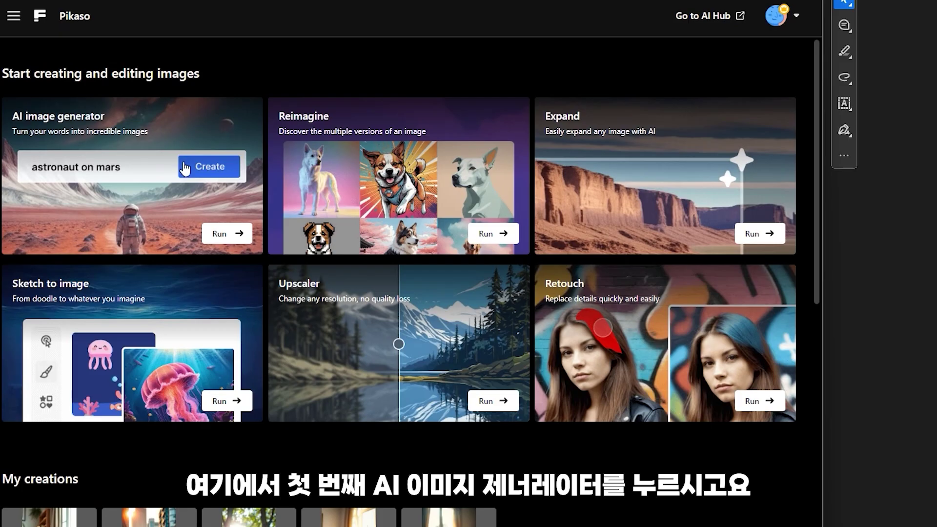
# - In Pikaso's AI image generator, choose the Flux model and enter the prompt "A cat wearing a t-shirt with the text bopyo written on it"
pyautogui.click(102, 133)
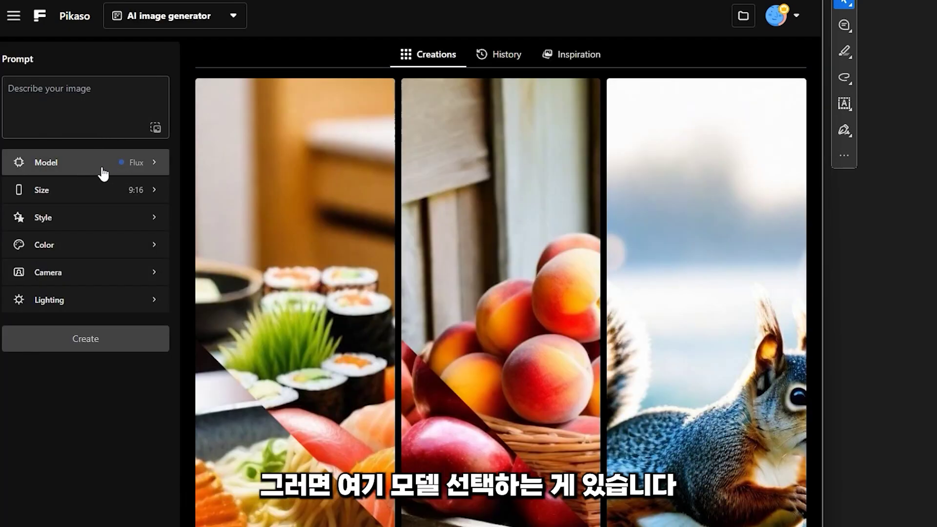
pyautogui.click(131, 169)
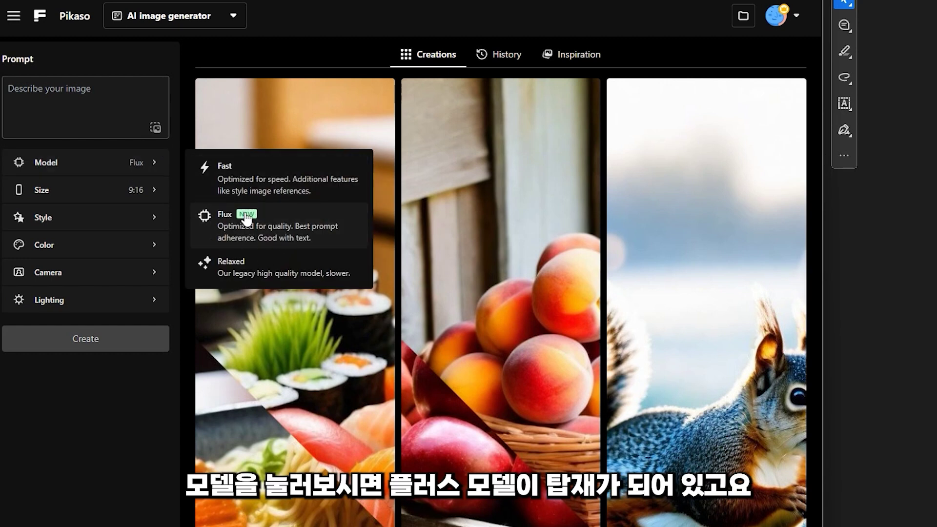
pyautogui.click(285, 236)
pyautogui.click(43, 99)
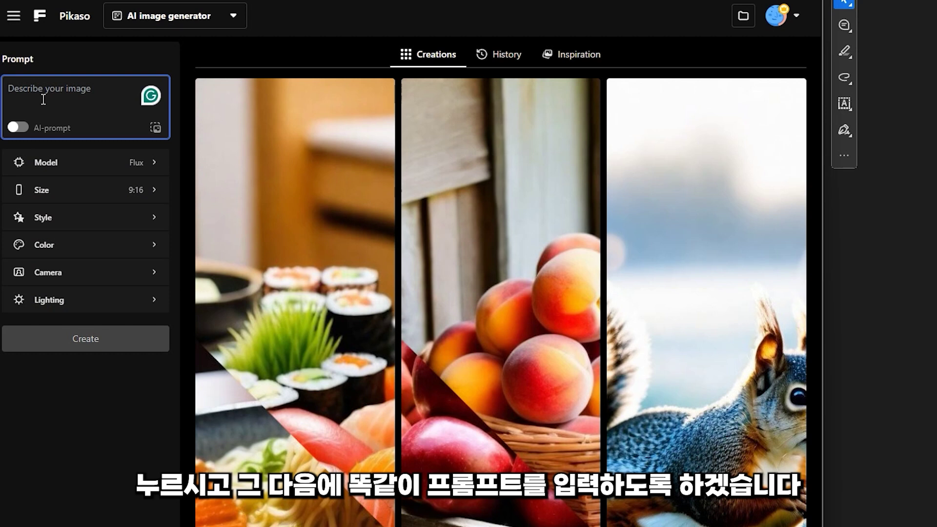
pyautogui.write('A cat wearing a t-shirt with the text bopyo written on it')
pyautogui.click(91, 444)
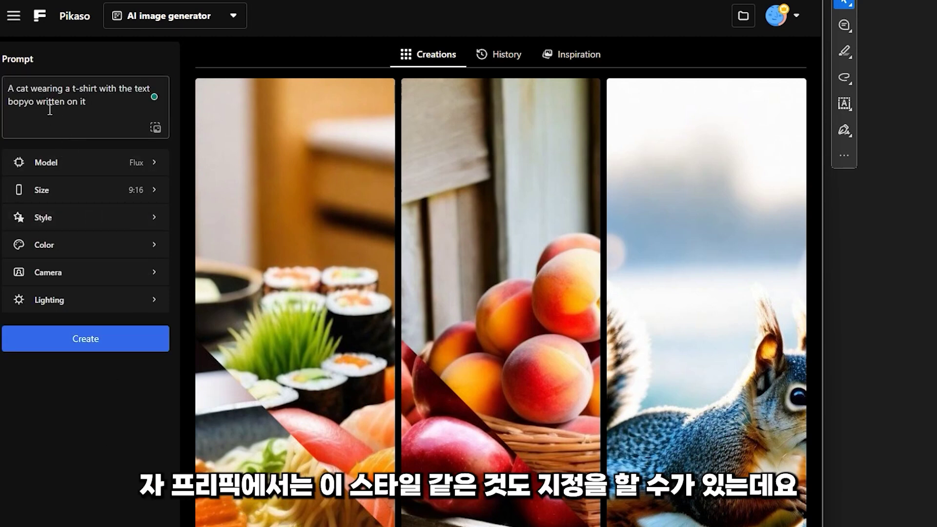
# - Look through the available style, color, camera and lighting options without choosing any of them
pyautogui.click(73, 218)
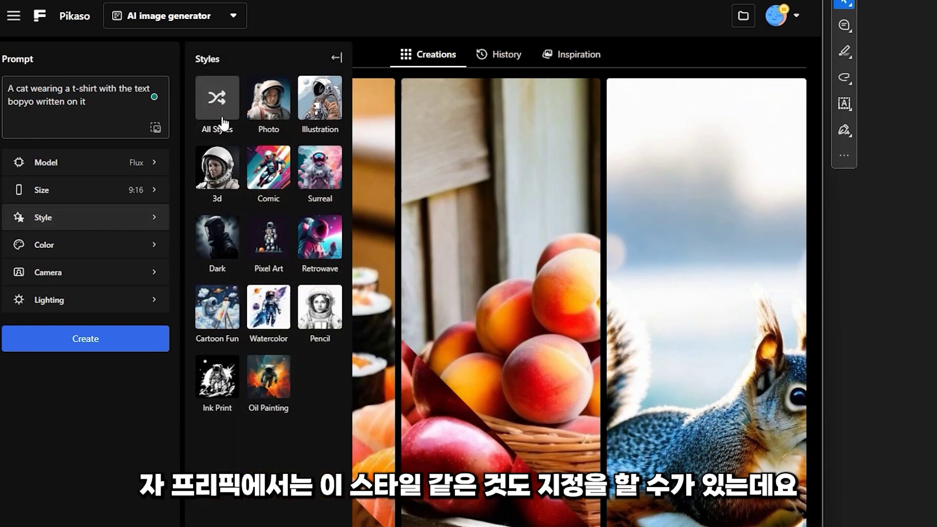
pyautogui.click(131, 254)
pyautogui.click(118, 282)
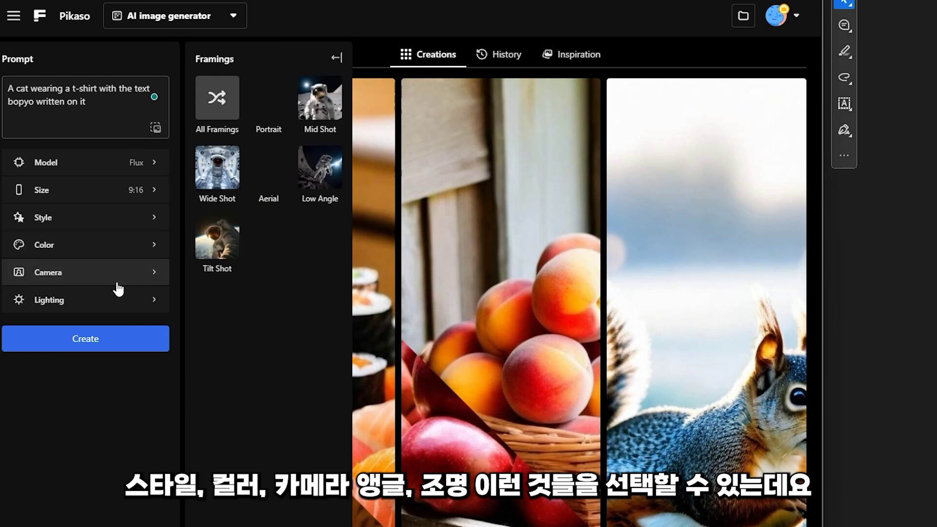
pyautogui.click(112, 310)
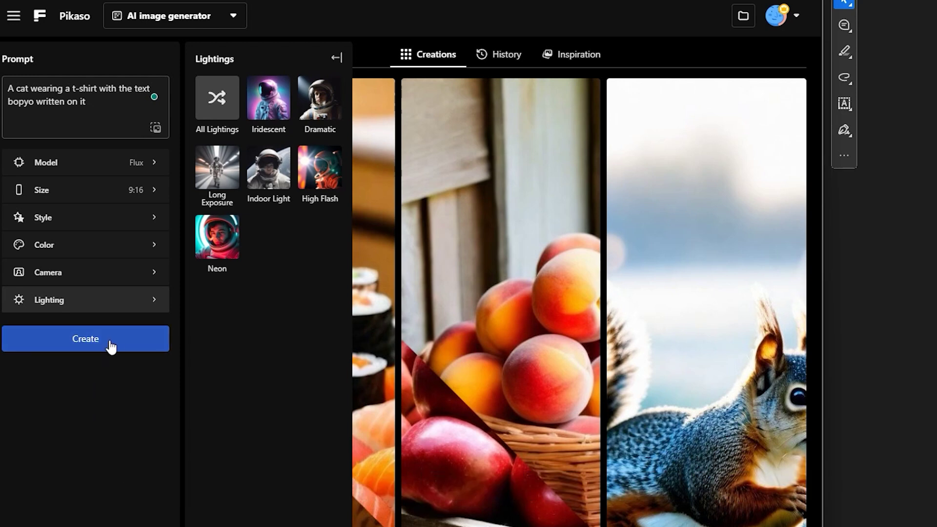
pyautogui.click(336, 57)
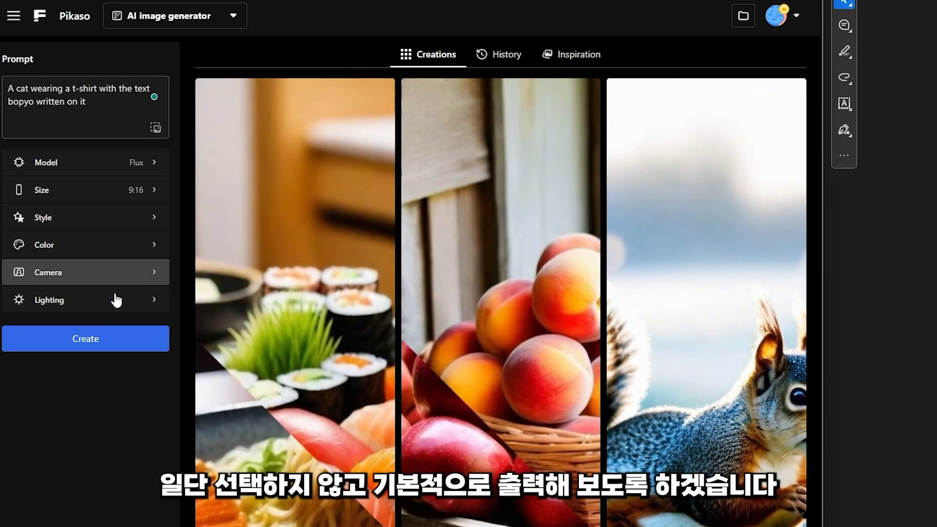
# - Generate the cat t-shirt images with the Flux model at 9:16 and look over the results
pyautogui.click(88, 339)
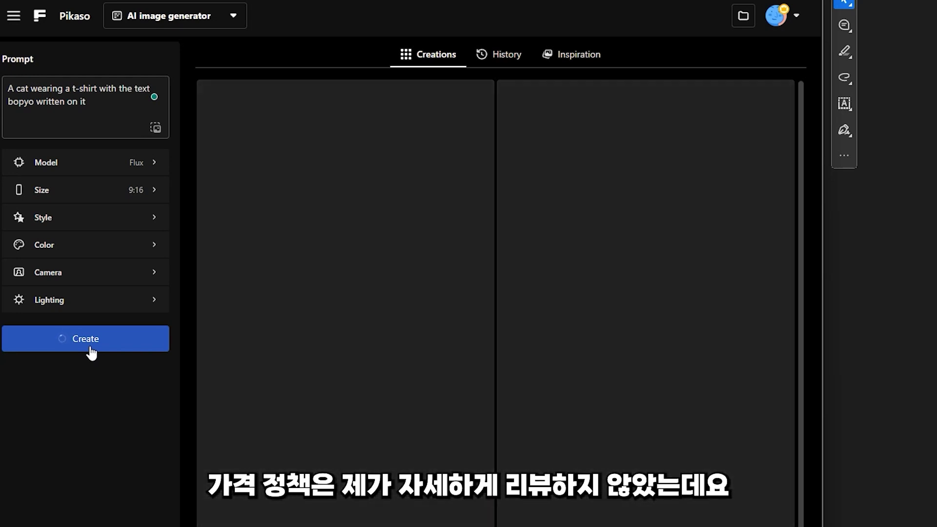
pyautogui.scroll(-8, 383, 422)
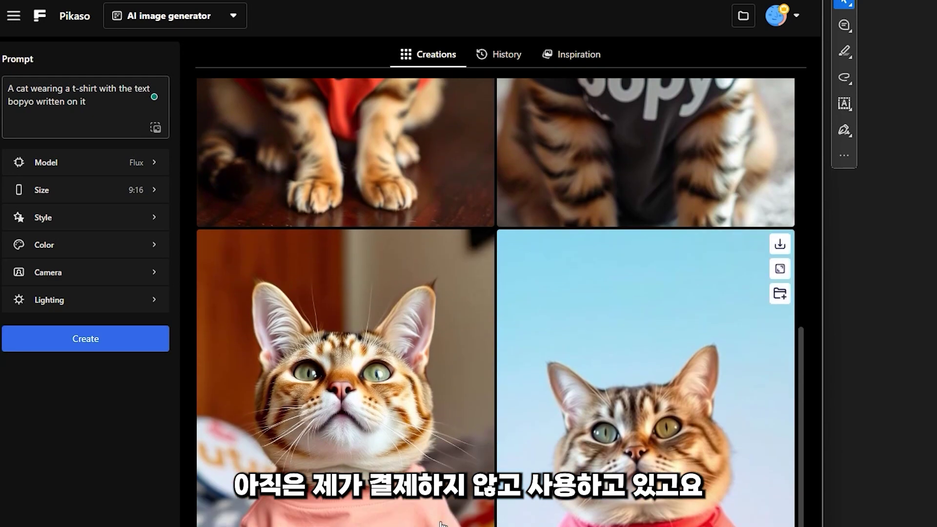
pyautogui.scroll(4, 554, 274)
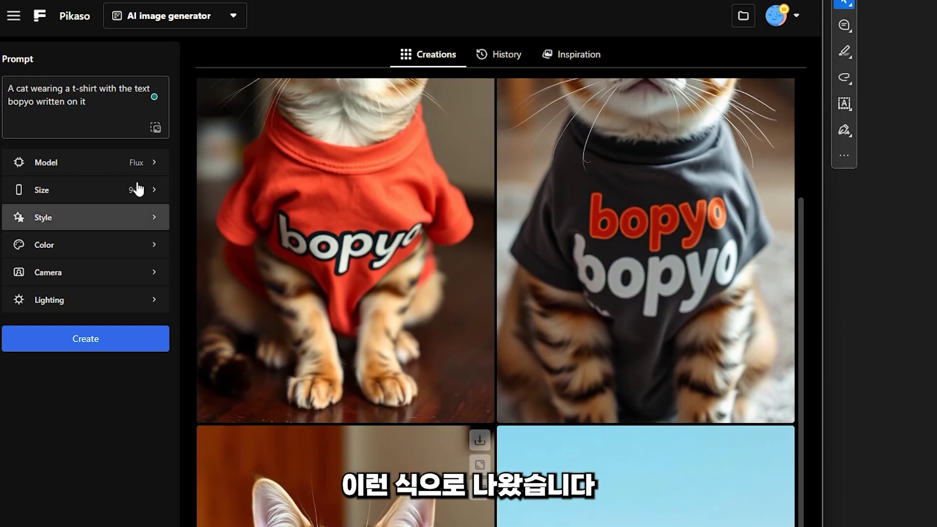
# - Set the image size to 4:3 Classic and the style to Dark
pyautogui.click(151, 191)
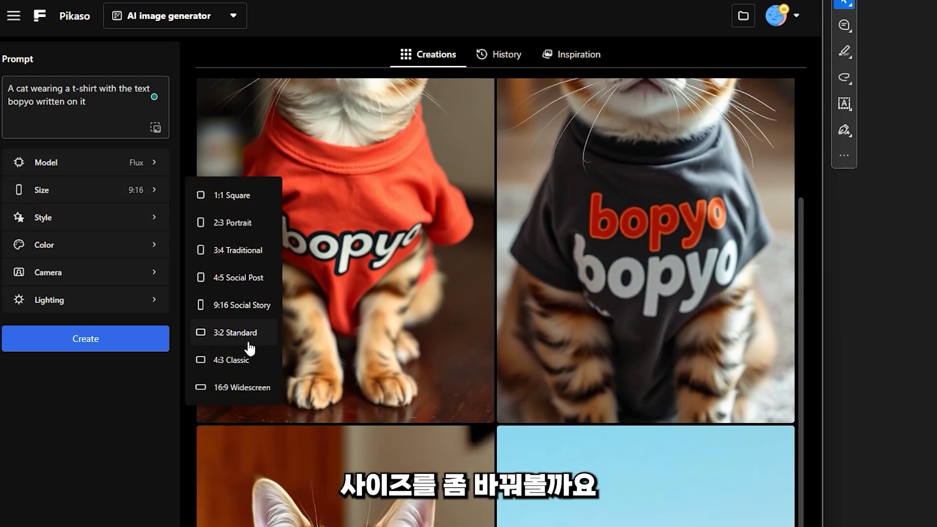
pyautogui.click(232, 366)
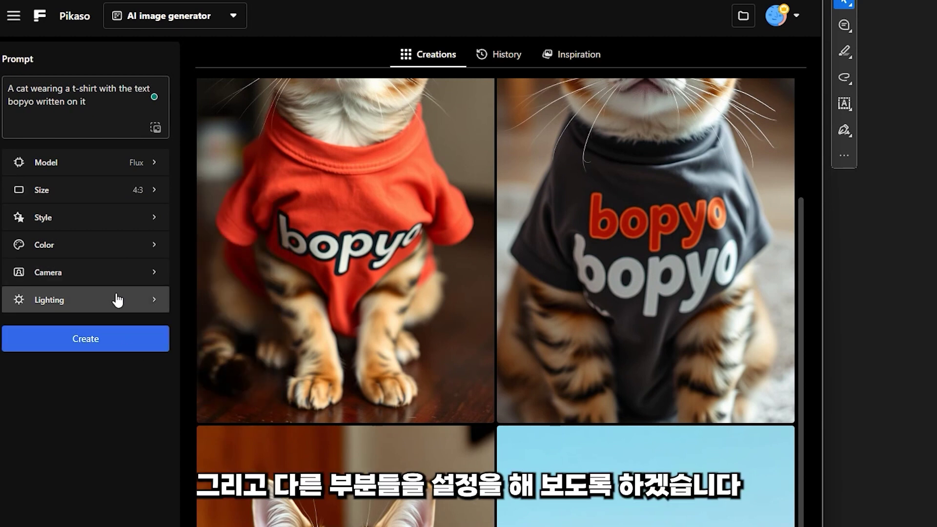
pyautogui.click(110, 220)
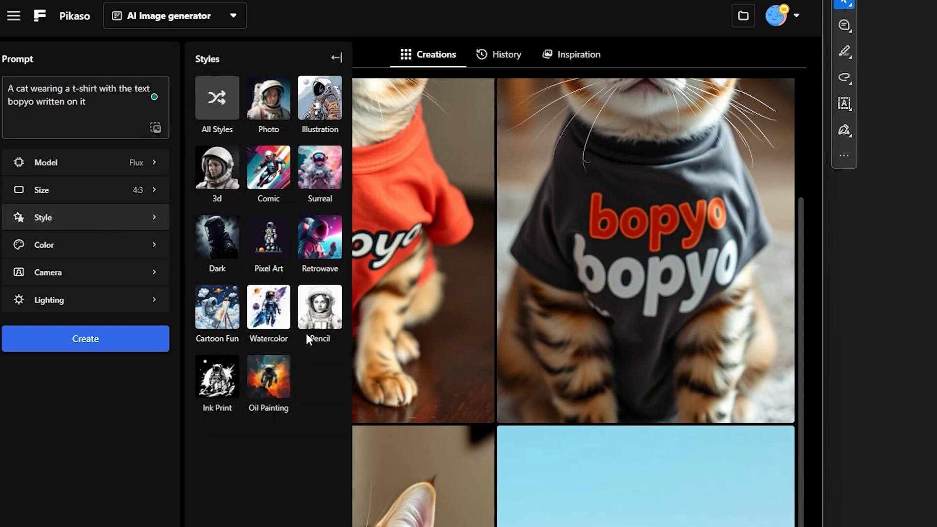
pyautogui.click(267, 111)
pyautogui.click(224, 235)
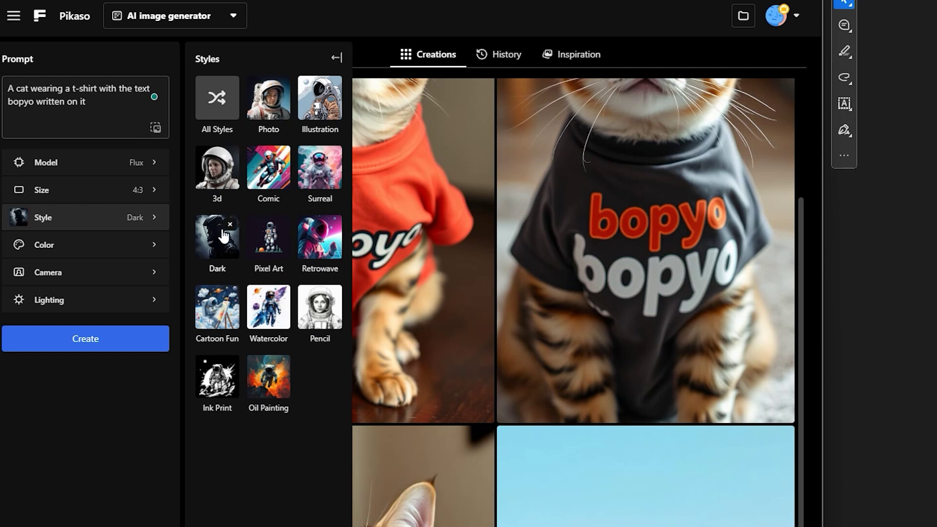
# - Apply the Cold Neon color, Mid Shot camera framing and Indoor Light lighting, and generate a new set of images
pyautogui.click(109, 252)
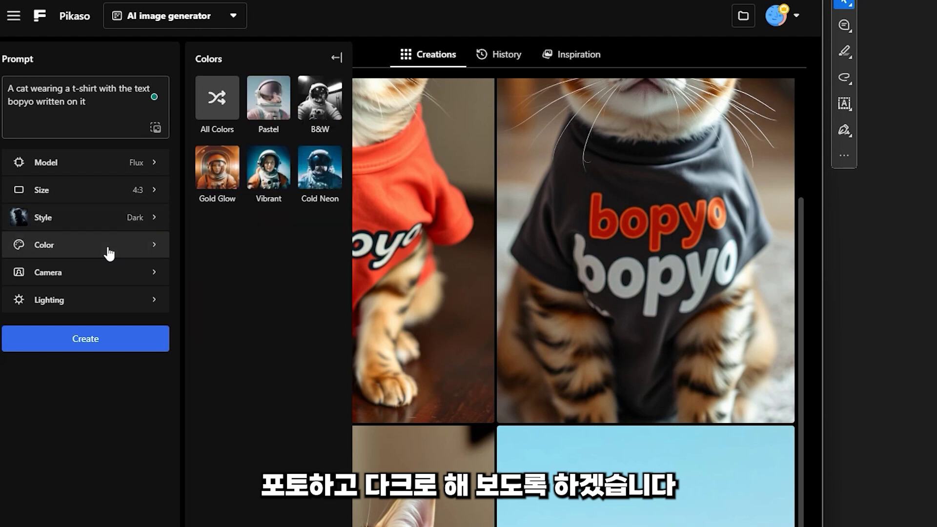
pyautogui.click(312, 177)
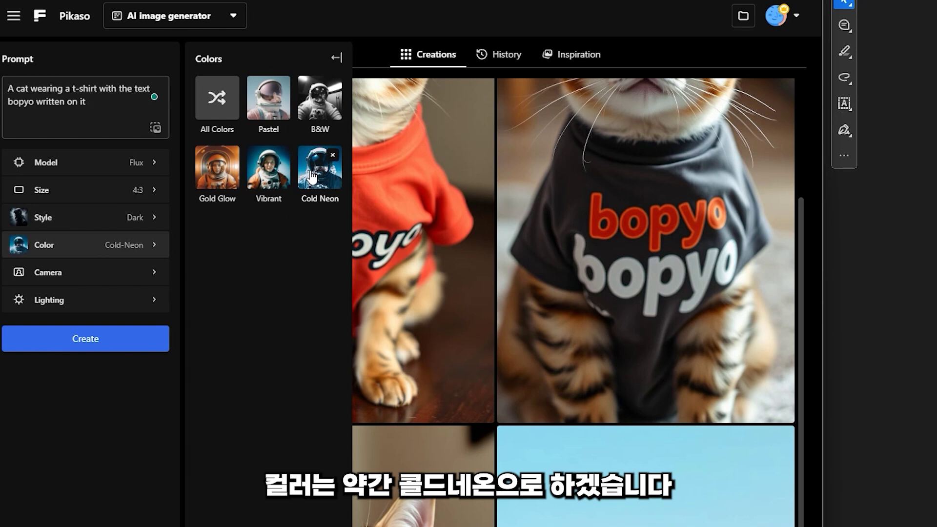
pyautogui.click(95, 277)
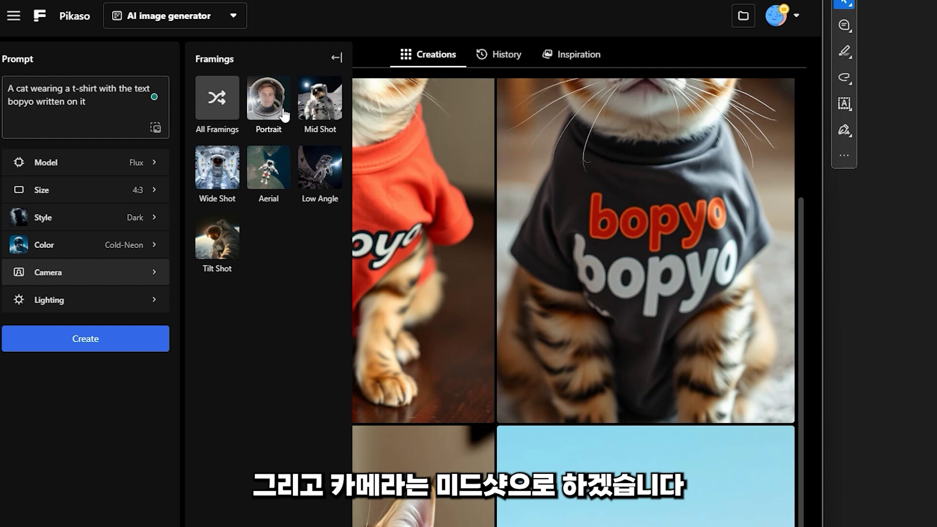
pyautogui.click(327, 109)
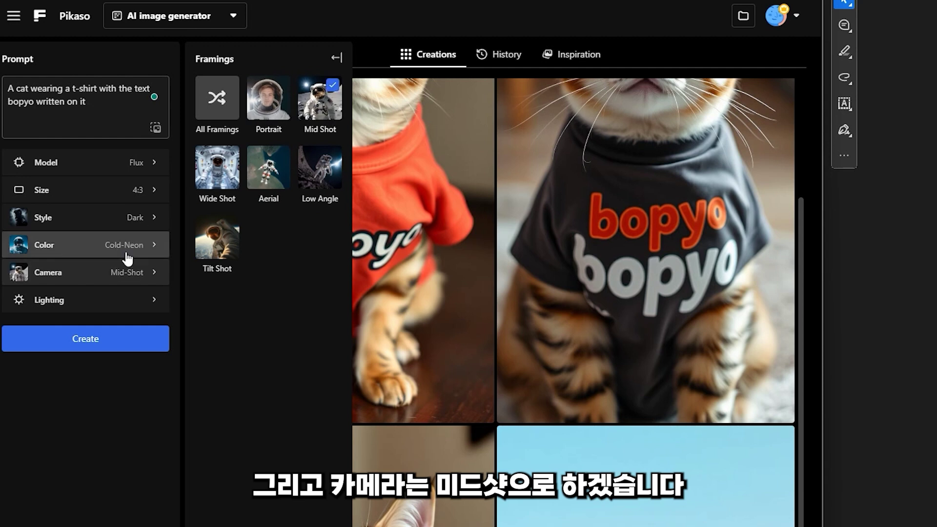
pyautogui.click(99, 307)
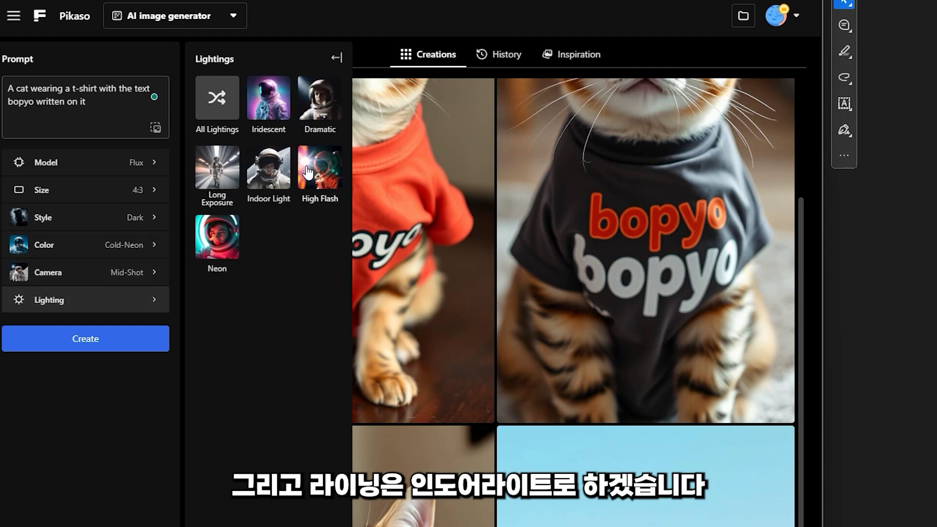
pyautogui.click(277, 177)
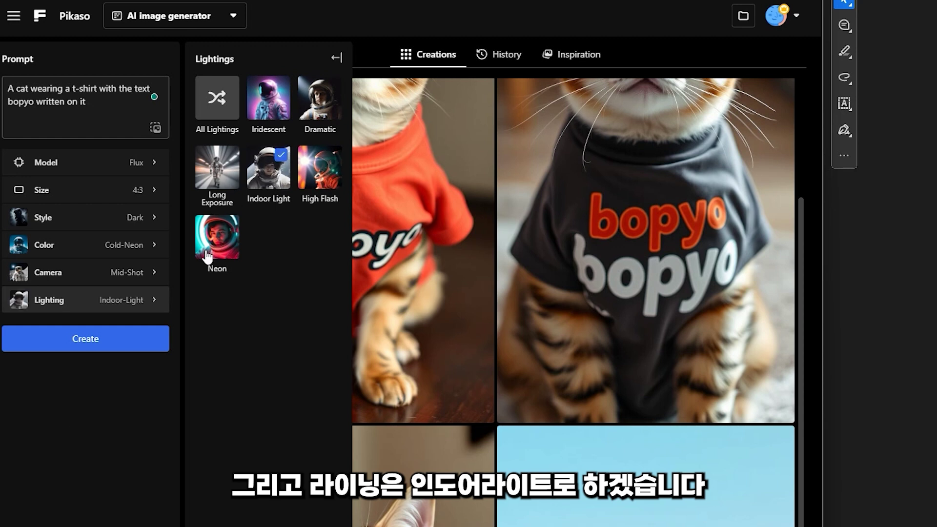
pyautogui.click(94, 349)
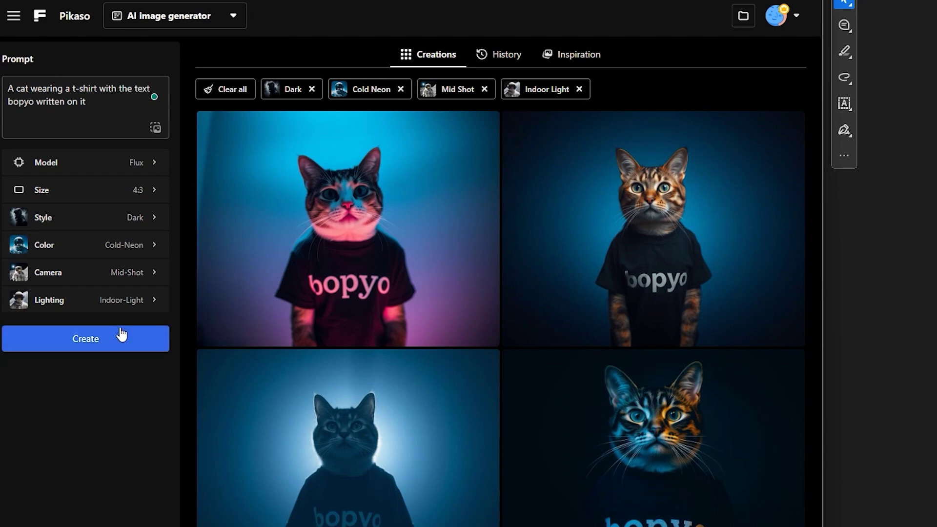
# - View the second generated cat image enlarged, return to the results, and check the available models while keeping Flux
pyautogui.moveTo(628, 266)
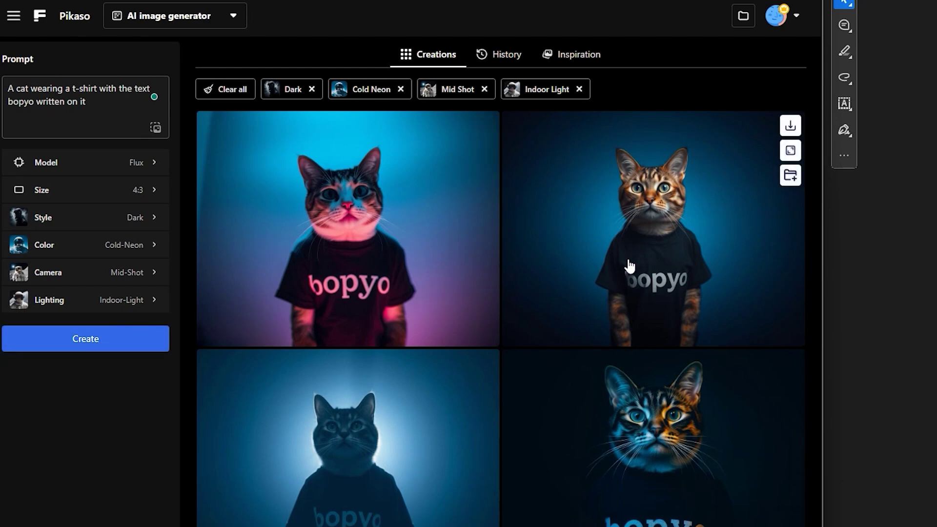
pyautogui.click(629, 266)
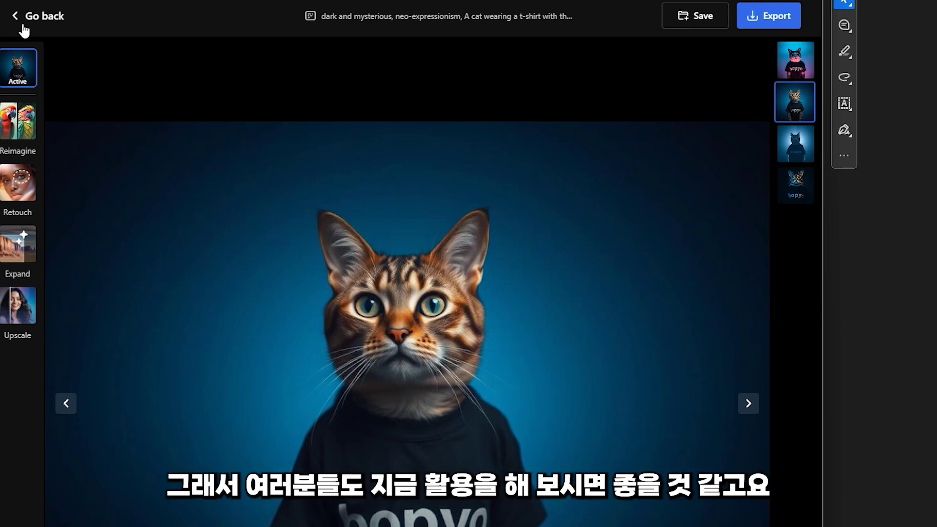
pyautogui.click(39, 16)
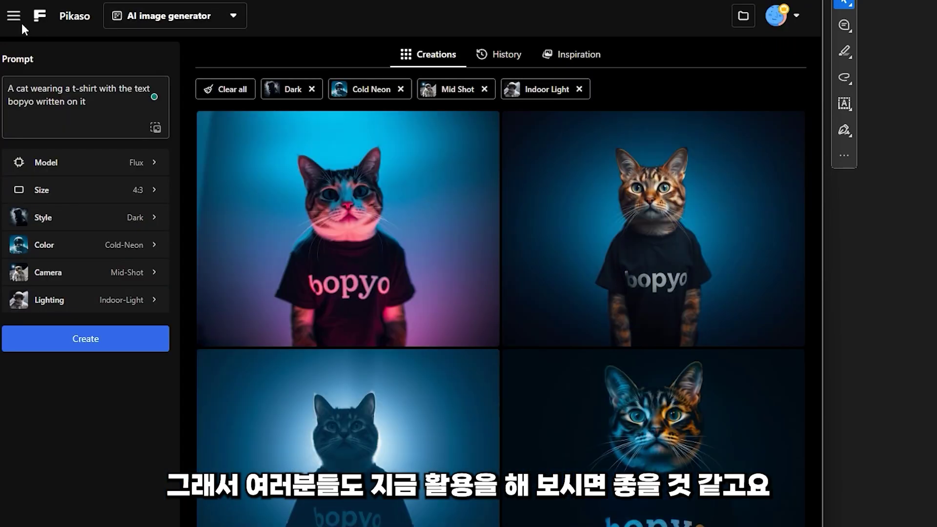
pyautogui.click(105, 170)
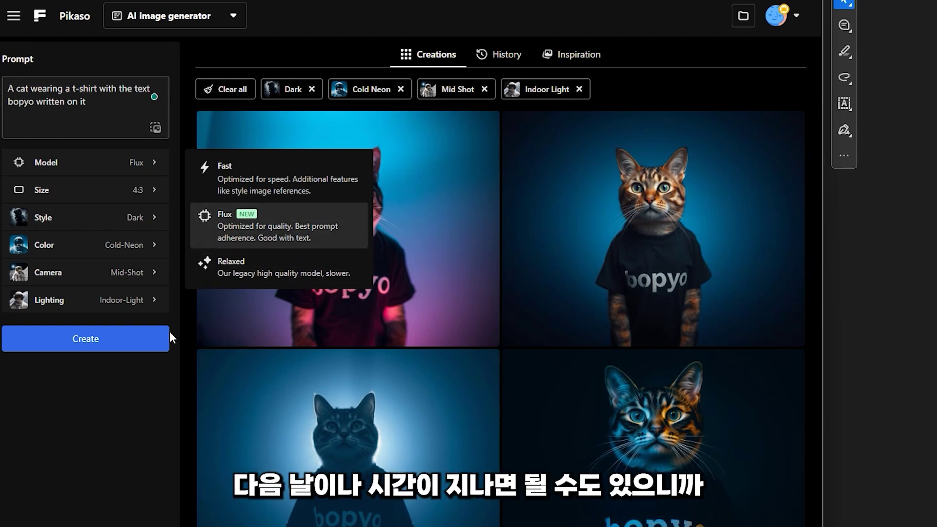
pyautogui.click(191, 392)
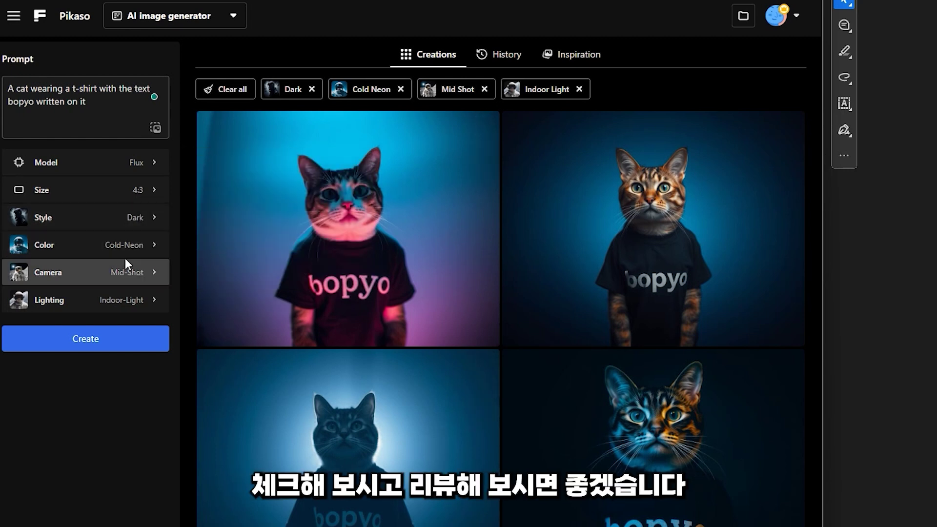